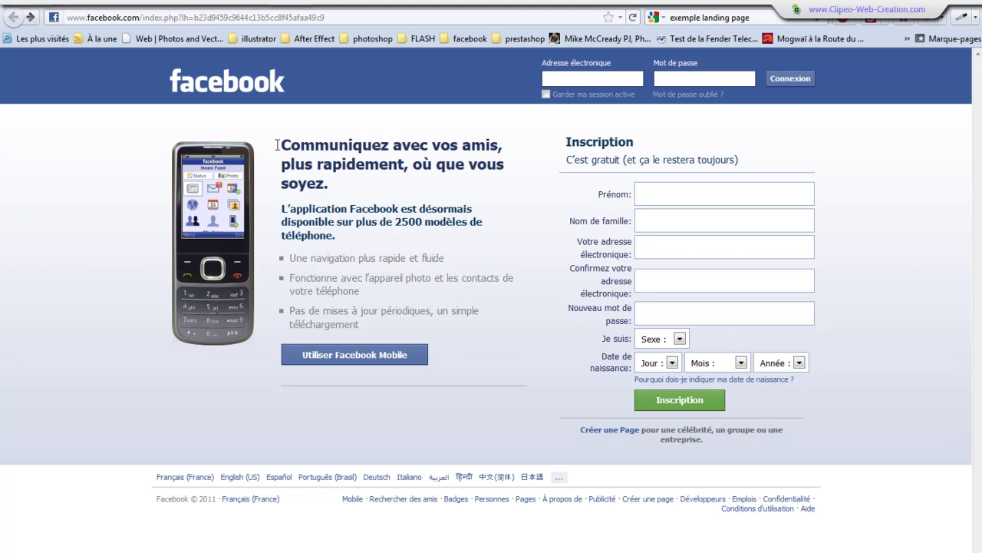
# Step: Examine the Les Lapins Crétins "Enlève le bwaaah !" fan page and its prompt to like the page
pyautogui.hotkey('ctrl', 'l')
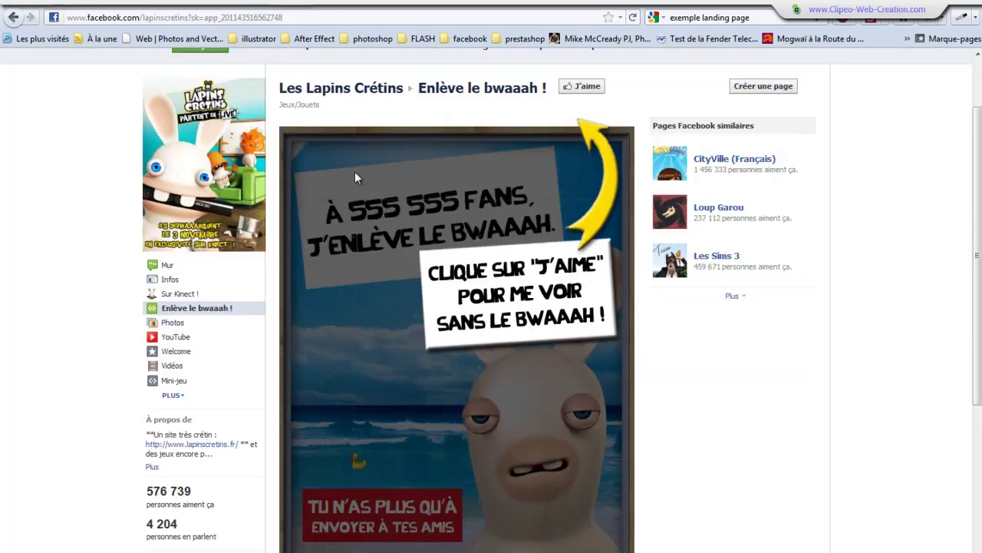
pyautogui.scroll(2, 469, 340)
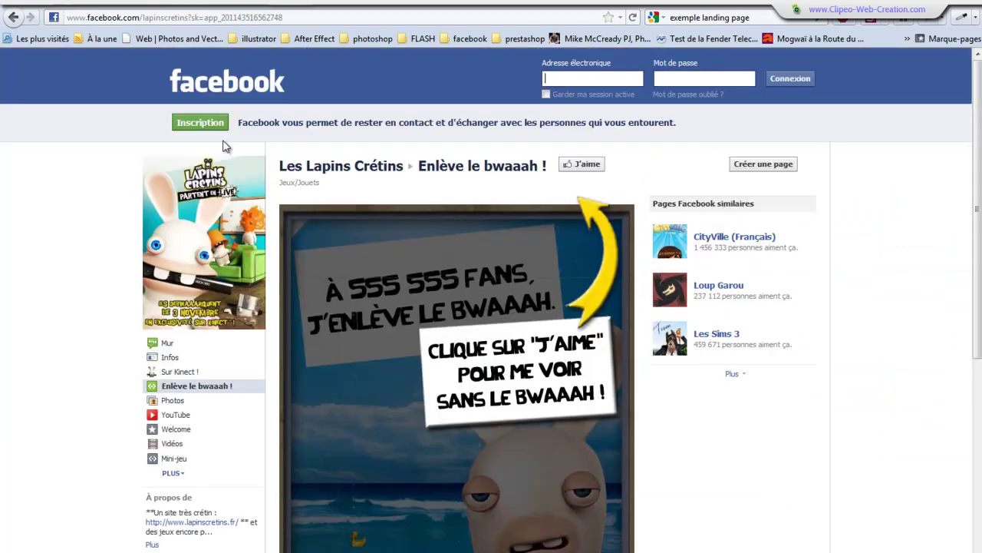
pyautogui.scroll(-3, 299, 311)
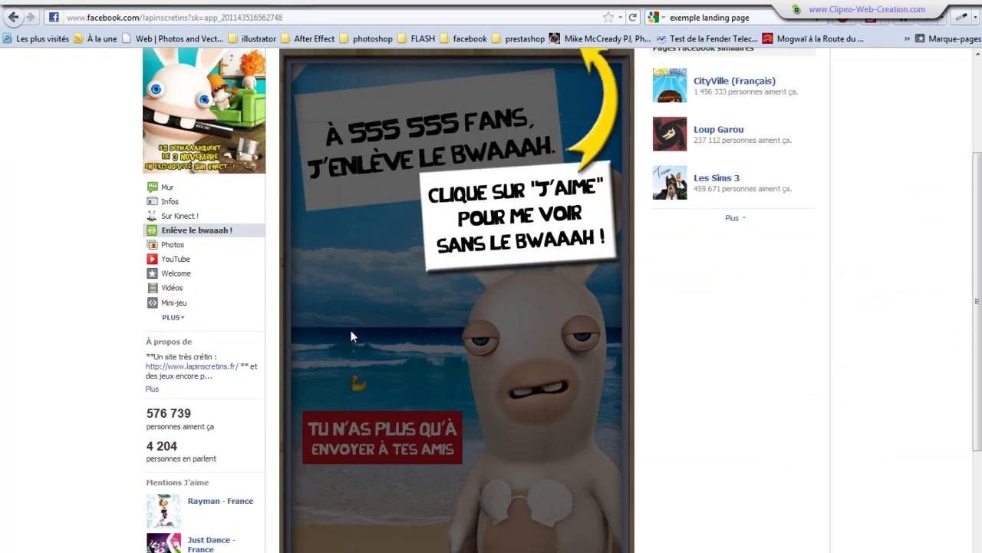
pyautogui.scroll(2, 352, 336)
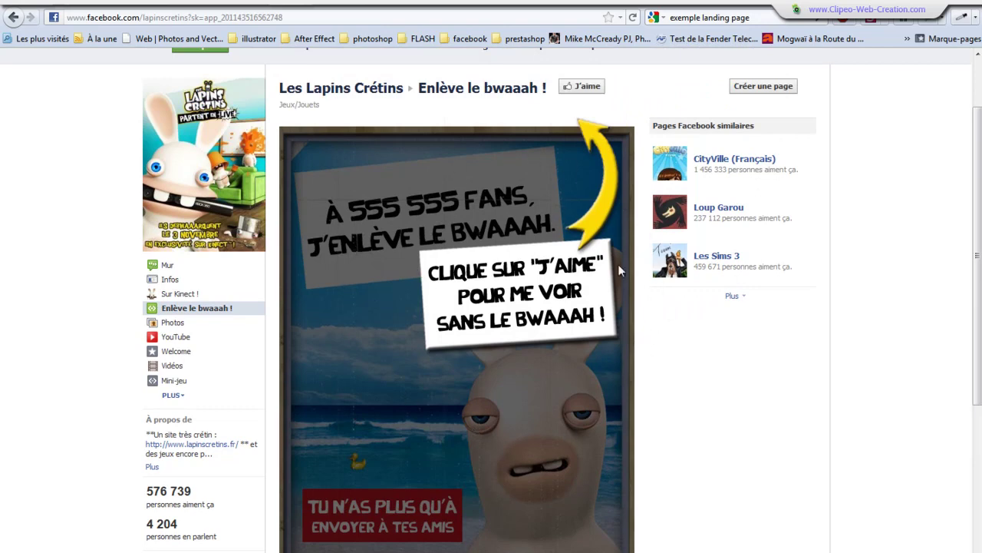
pyautogui.scroll(-2, 405, 253)
pyautogui.scroll(2, 405, 254)
pyautogui.scroll(2, 175, 353)
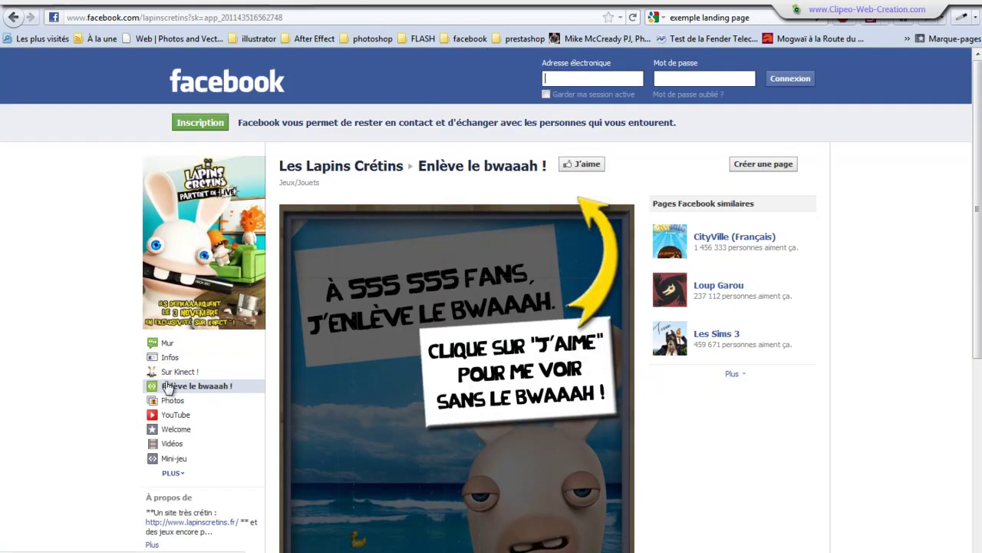
# Step: Examine the Renault Sport, Coca-Cola, Lacoste and Fender Guitar fan pages as landing page examples
pyautogui.click(326, 5)
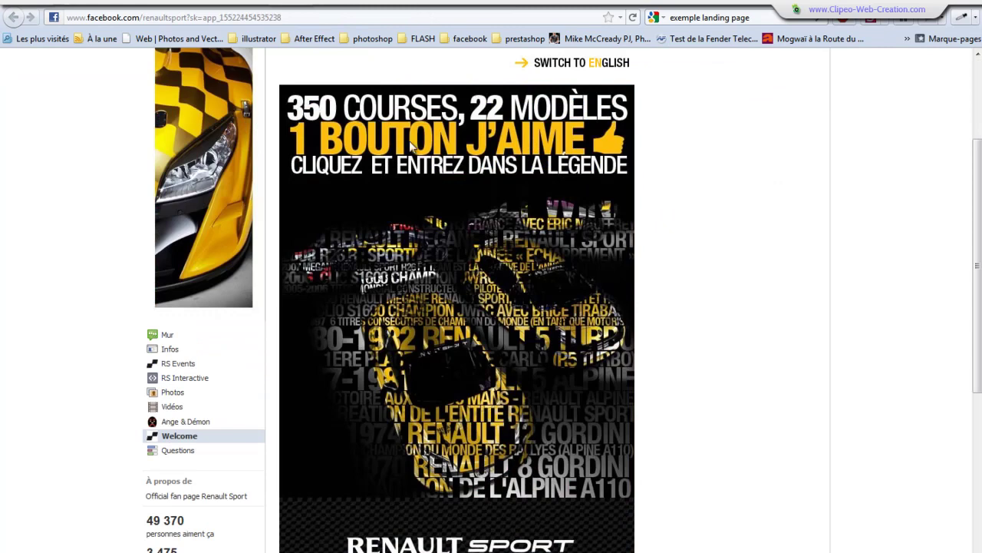
pyautogui.scroll(2, 412, 152)
pyautogui.scroll(-2, 395, 123)
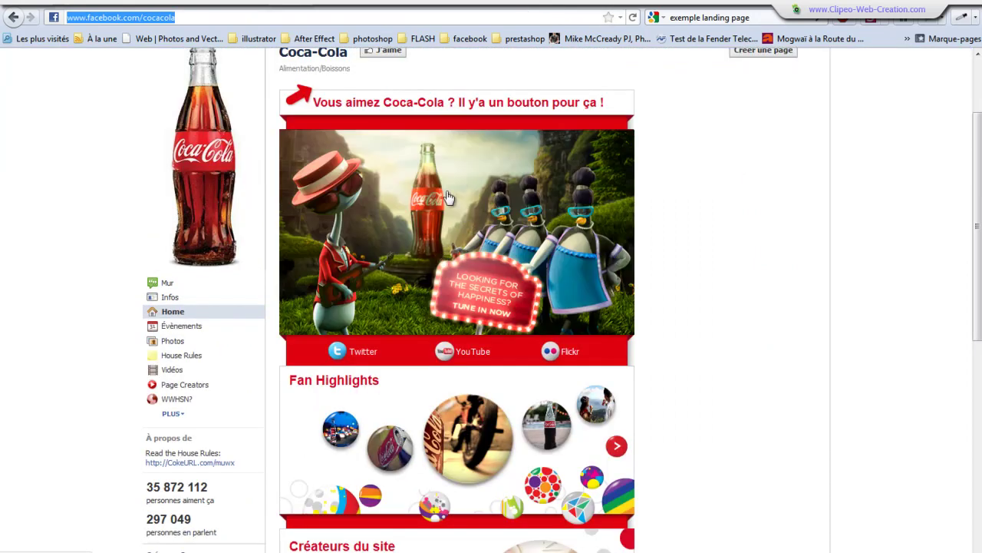
pyautogui.scroll(-2, 472, 280)
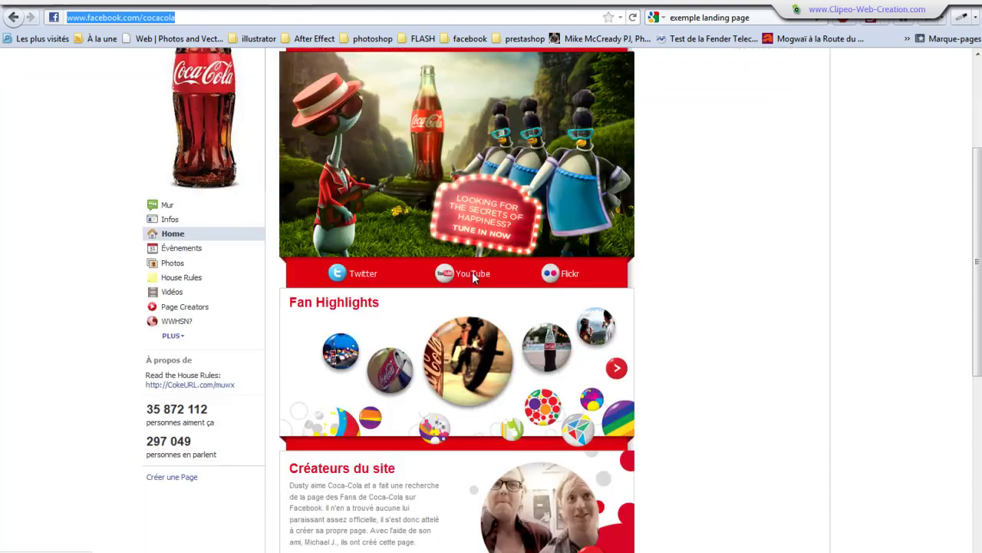
pyautogui.scroll(3, 472, 271)
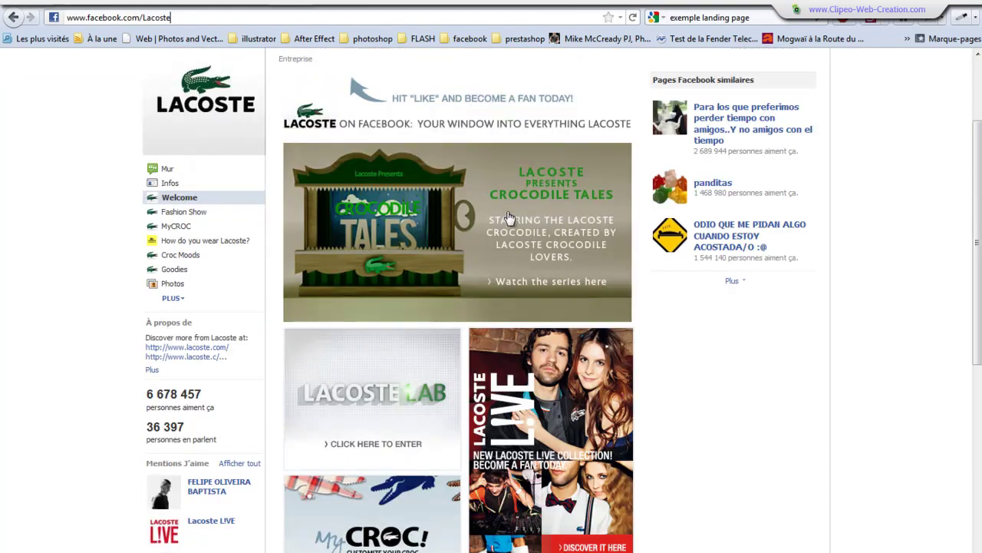
pyautogui.scroll(-5, 500, 223)
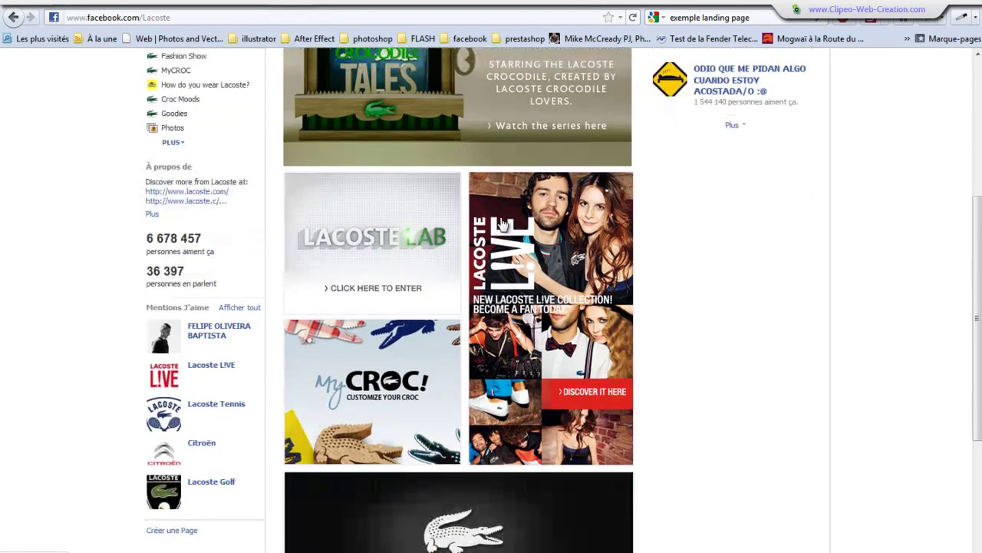
pyautogui.scroll(-3, 502, 224)
pyautogui.scroll(7, 499, 222)
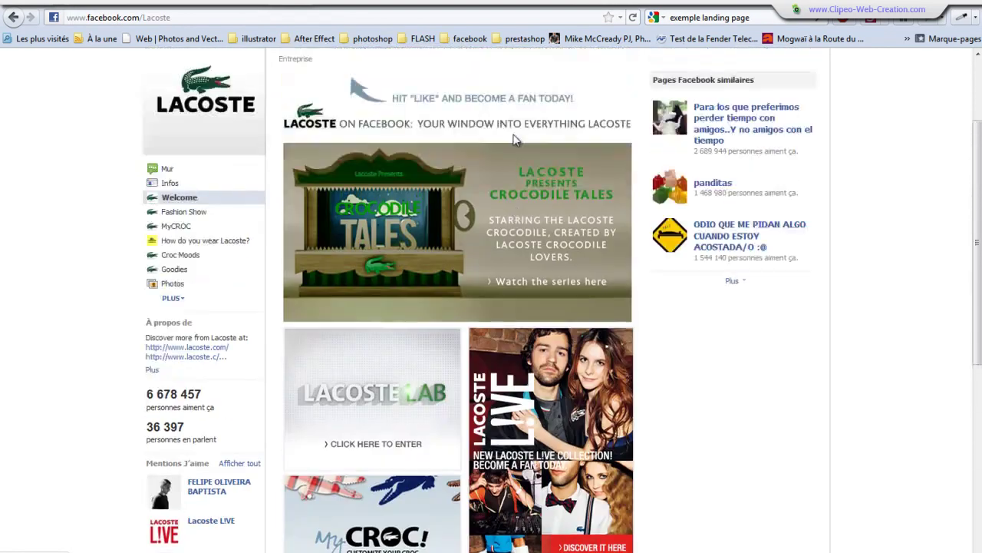
pyautogui.scroll(1, 514, 140)
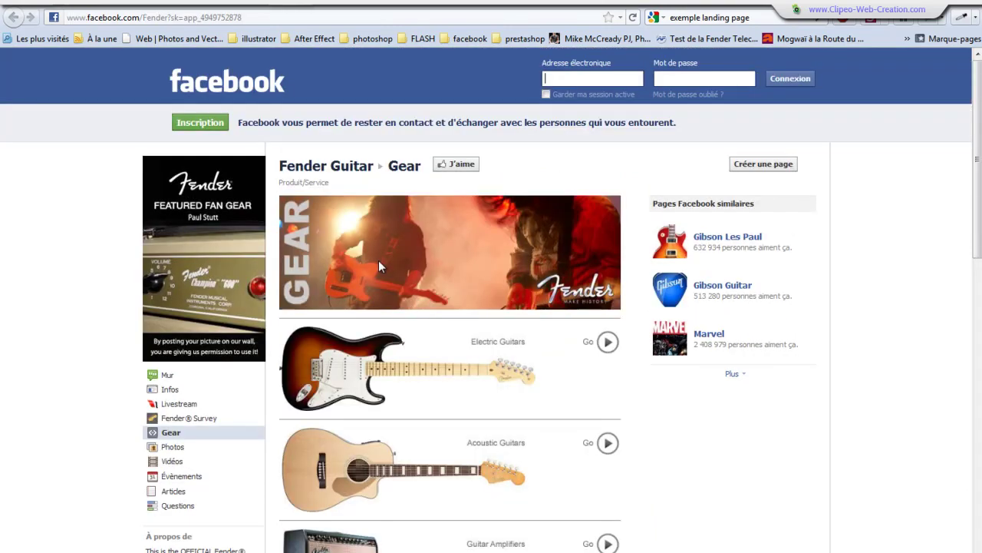
pyautogui.scroll(-2, 384, 261)
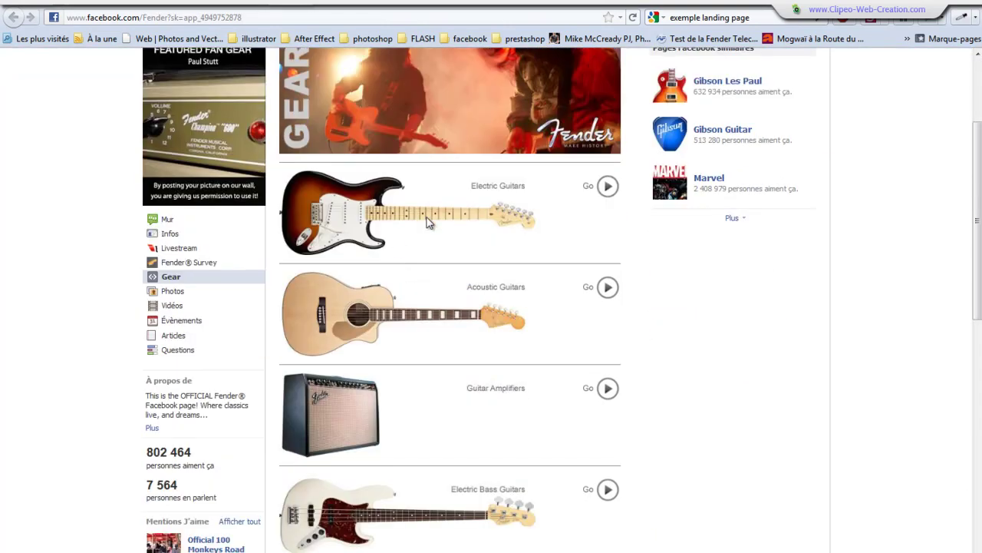
pyautogui.scroll(2, 463, 226)
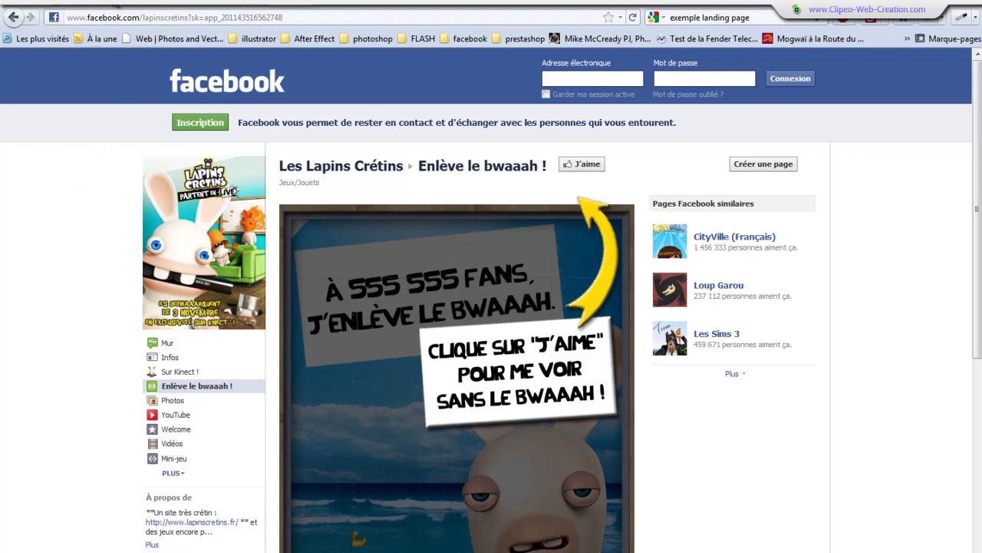
# Step: Review the open example pages again, including Les Lapins Crétins, Gibson Guitar, Enithium, Coca-Cola and Lacoste
pyautogui.click(115, 3)
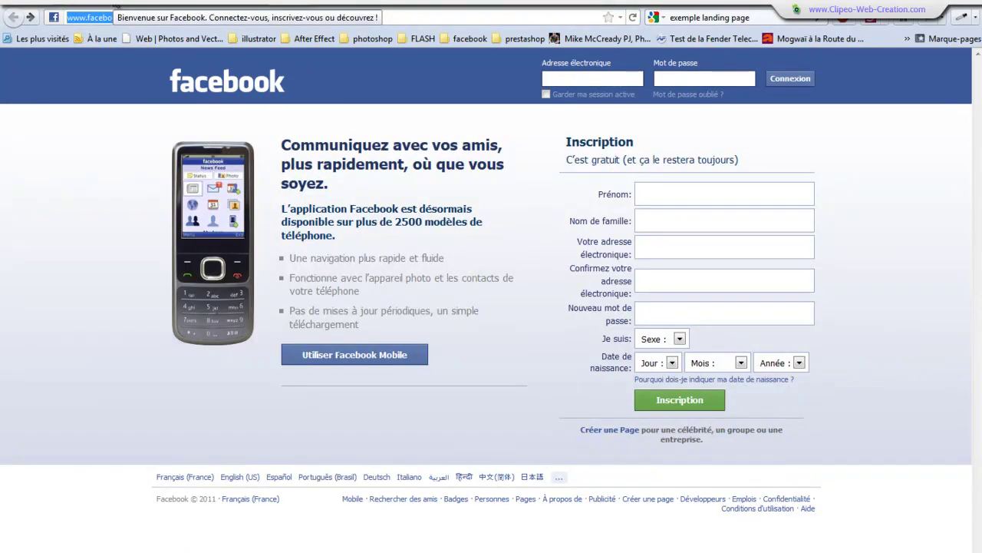
pyautogui.click(216, 3)
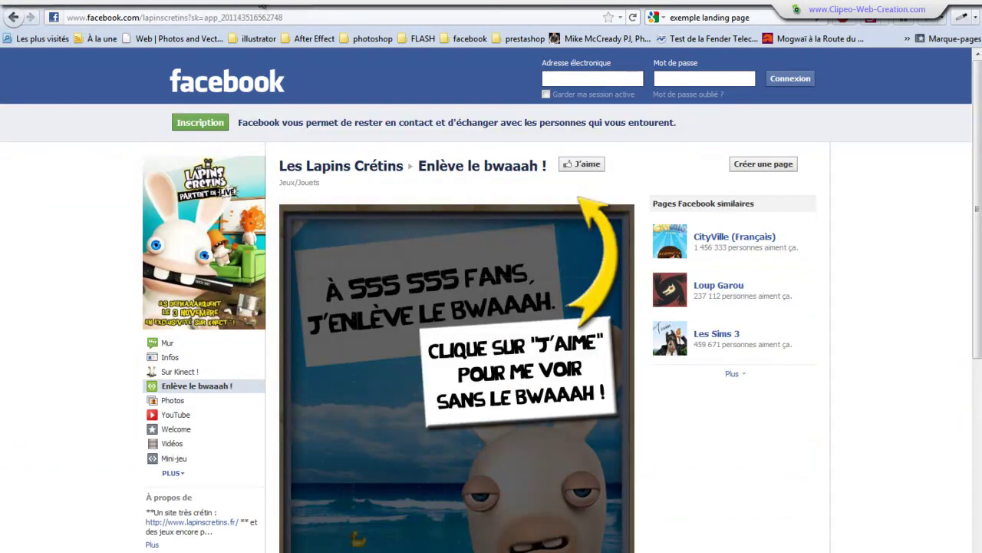
pyautogui.click(306, 5)
pyautogui.click(288, 4)
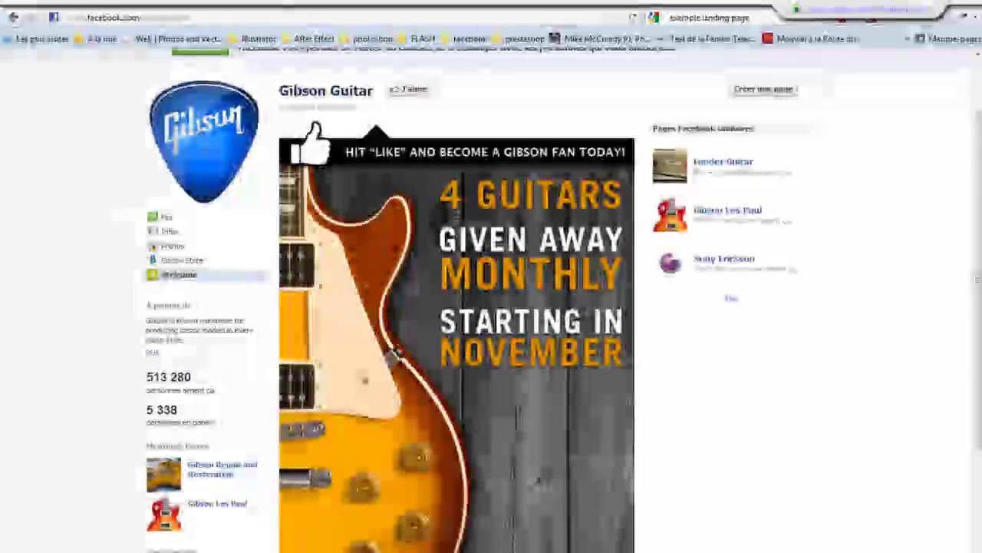
pyautogui.click(286, 4)
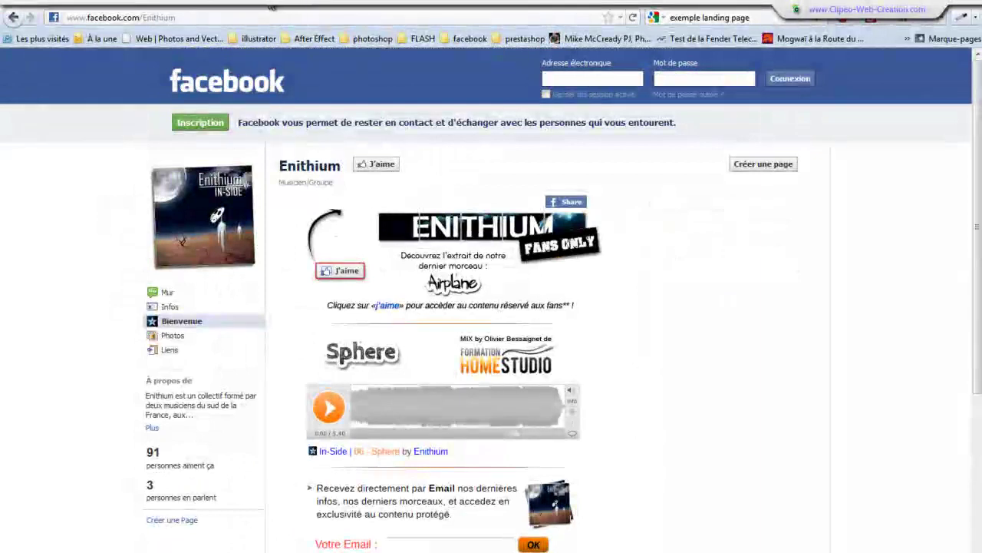
pyautogui.click(271, 5)
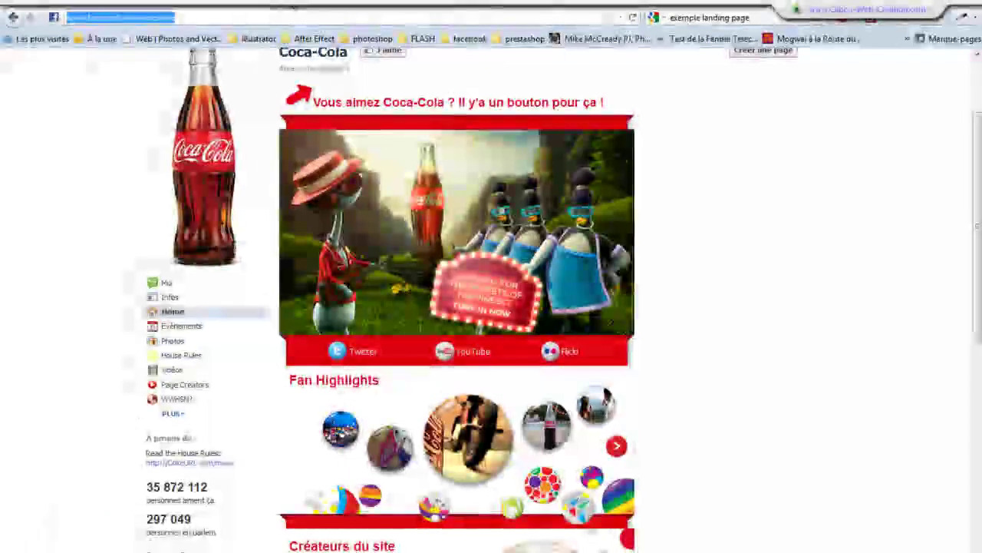
pyautogui.click(404, 6)
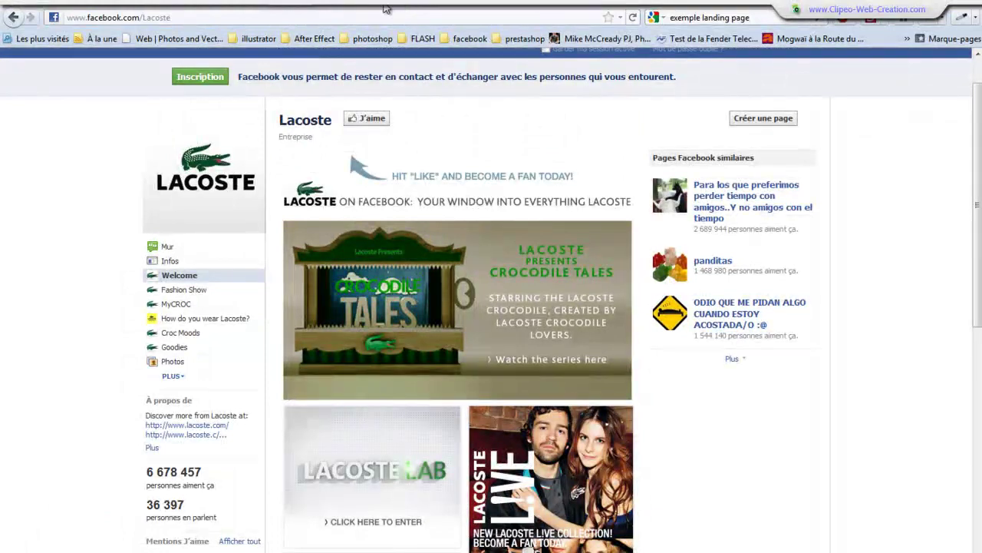
pyautogui.click(390, 7)
pyautogui.click(399, 5)
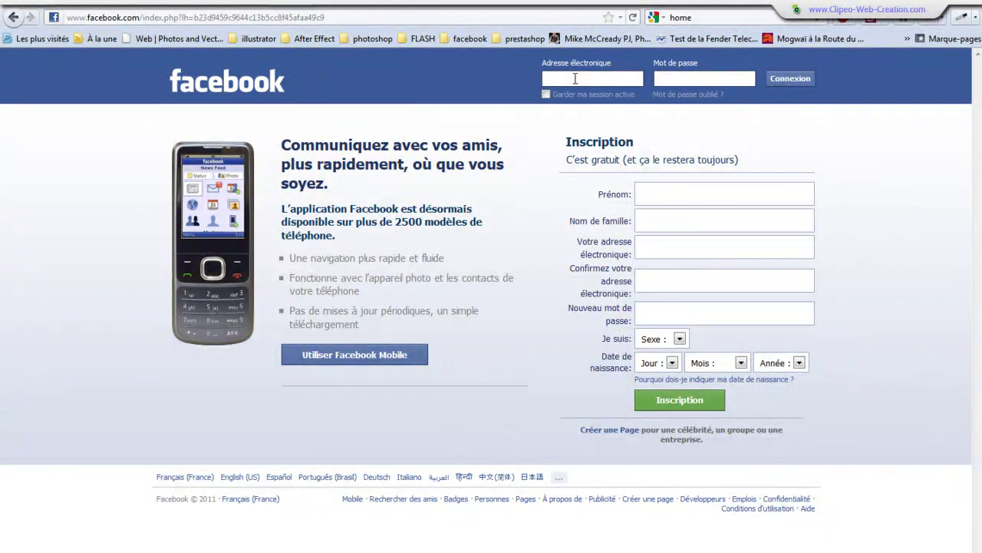
# Step: Log in to Facebook with the account's e-mail address and password, and dismiss the offer to remember the password
pyautogui.click(581, 77)
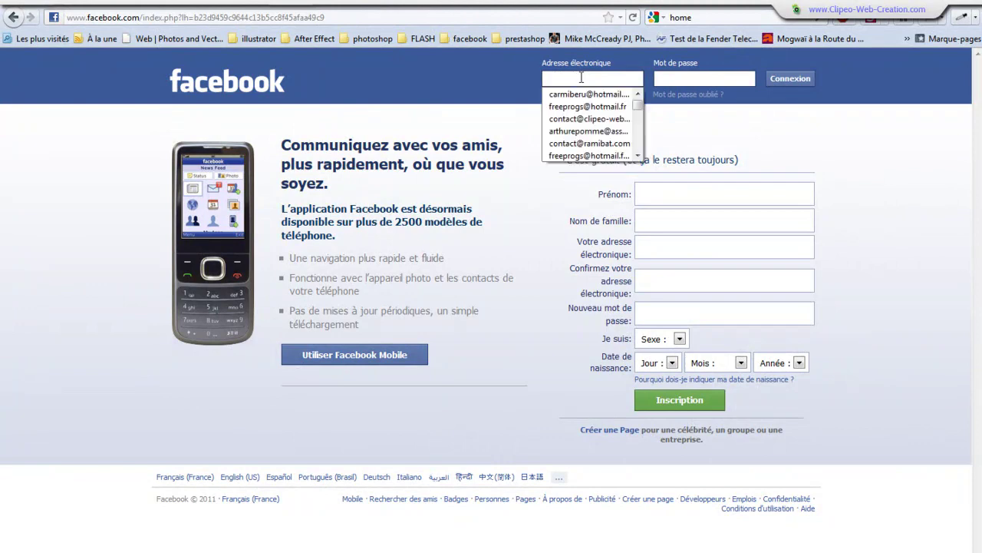
pyautogui.click(584, 93)
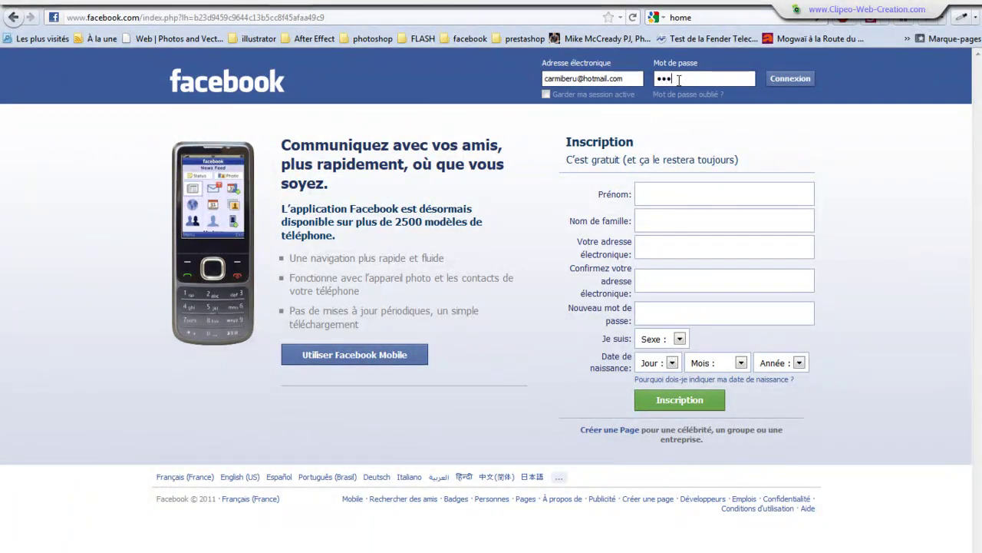
pyautogui.press('Return')
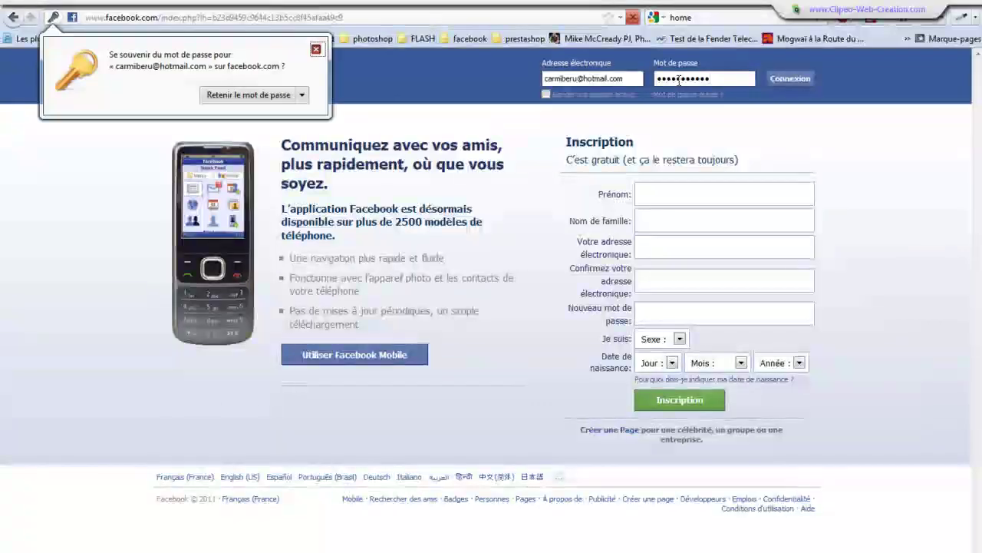
pyautogui.click(316, 49)
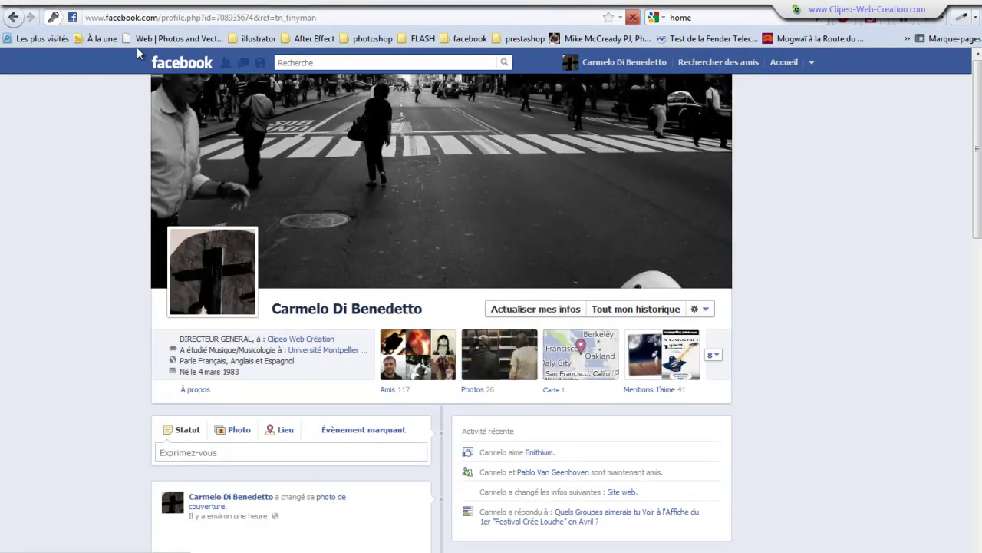
pyautogui.click(238, 17)
pyautogui.write('https://developers.facebook.com/apps')
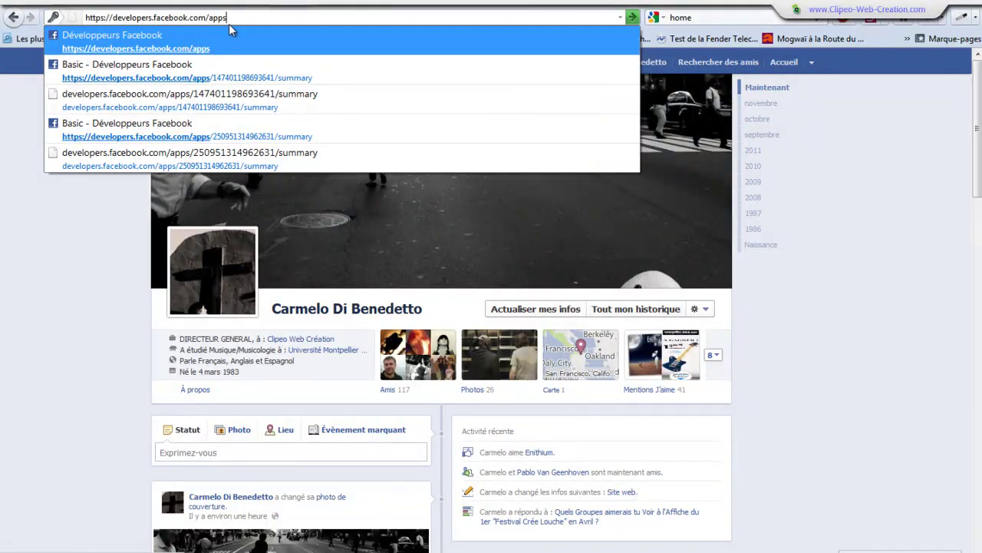
pyautogui.click(252, 17)
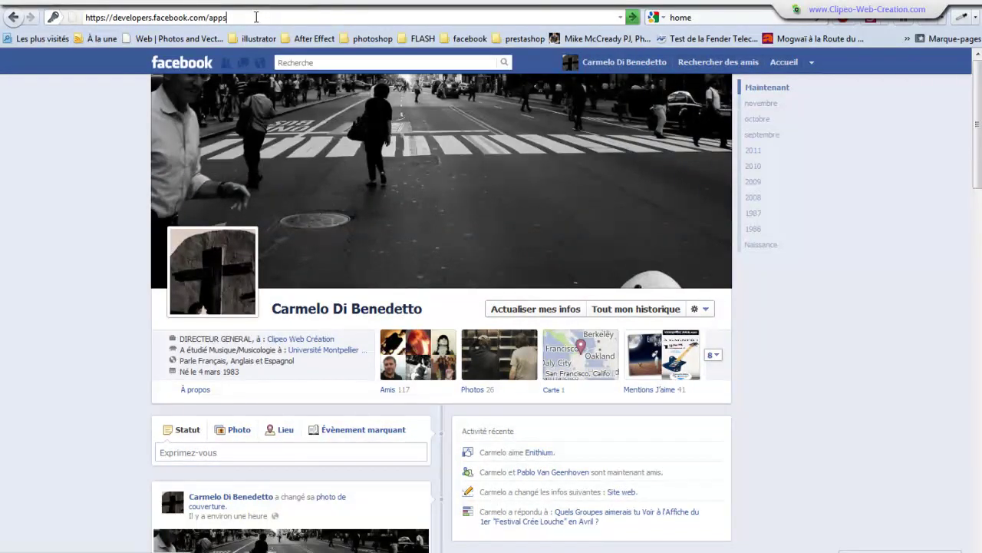
pyautogui.press('Return')
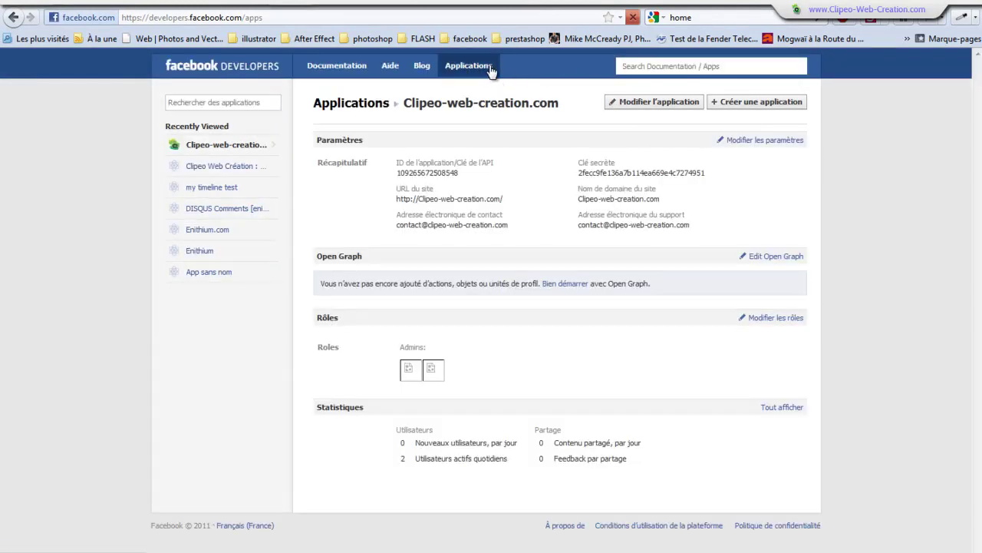
pyautogui.click(472, 75)
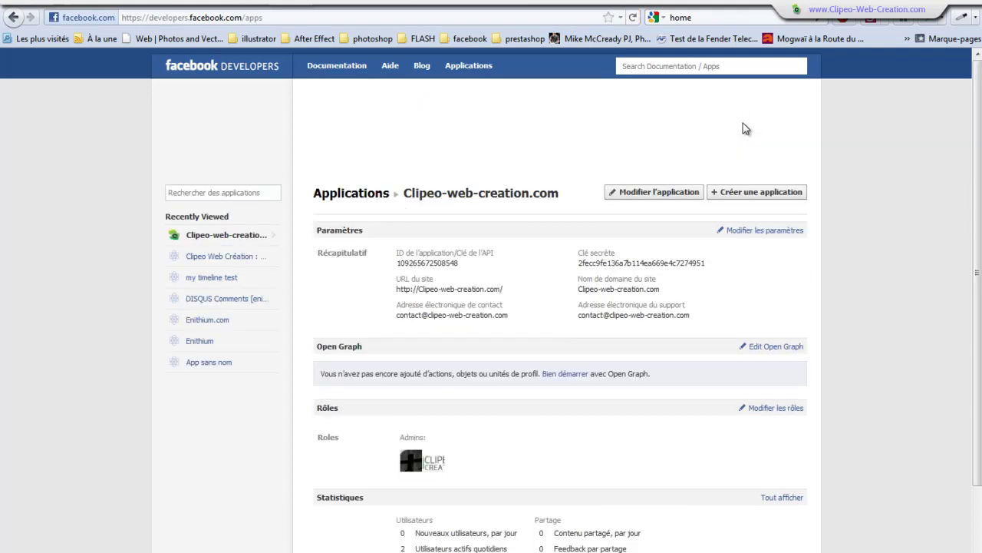
# Step: Start a new application with the display name "Clipeo web creation - Tuto landing page" and the namespace "clipeotuto"
pyautogui.click(771, 199)
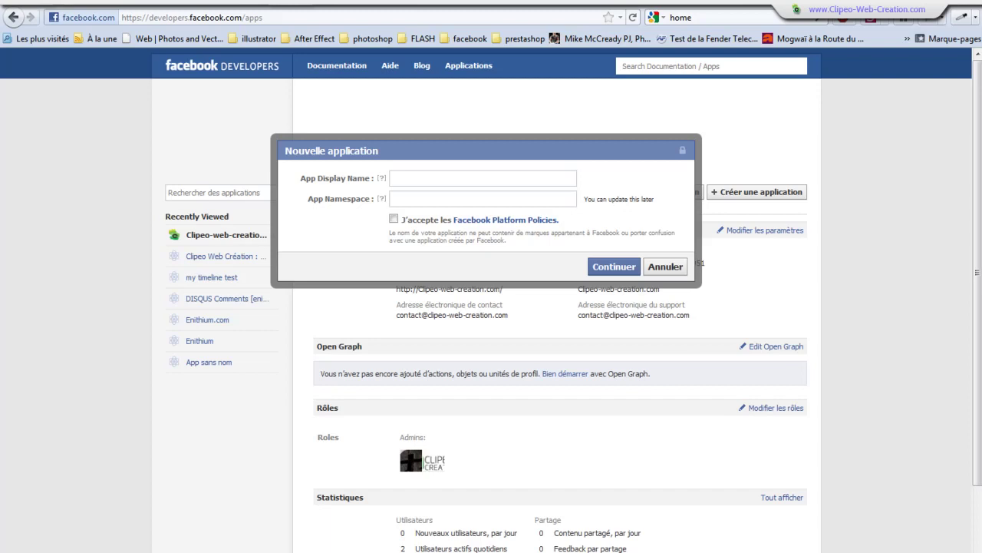
pyautogui.click(496, 180)
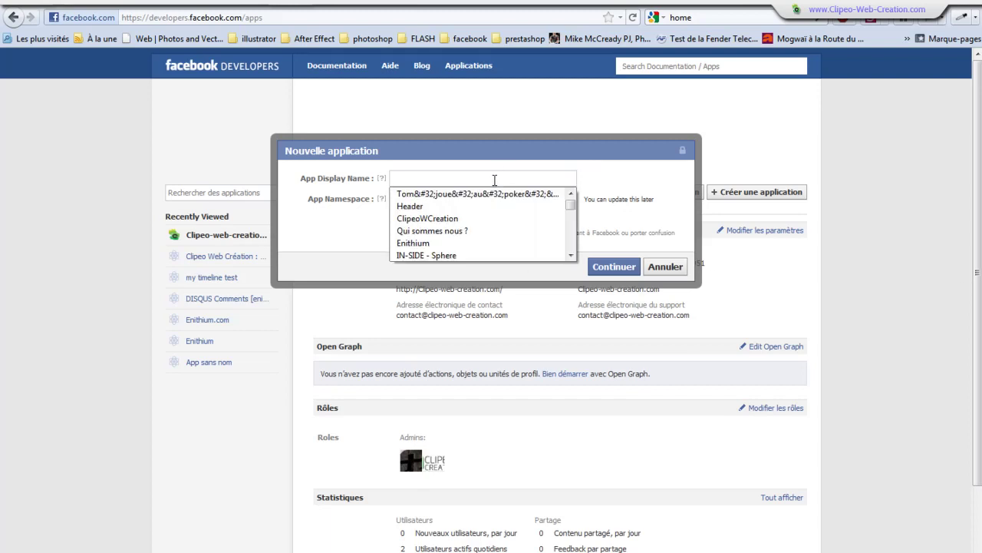
pyautogui.click(494, 193)
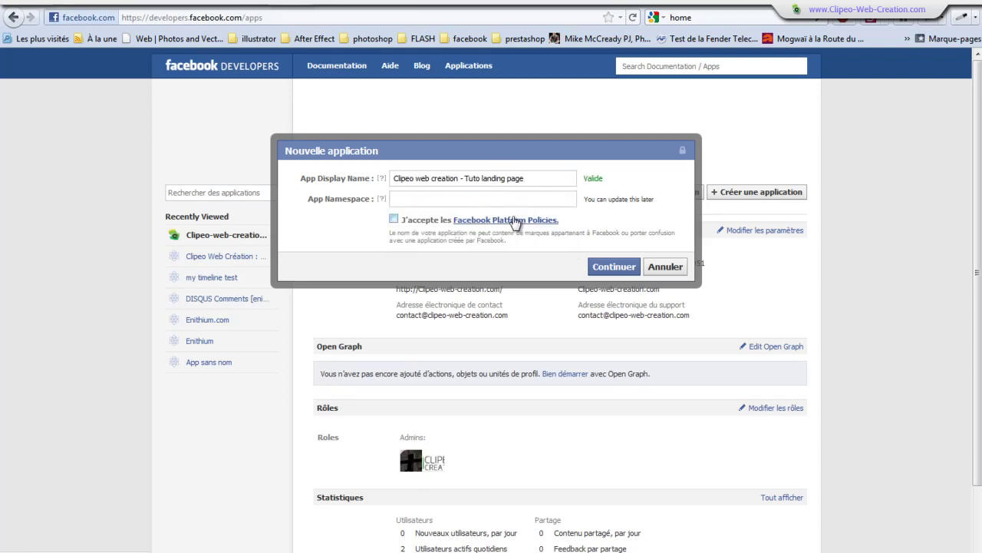
pyautogui.click(430, 201)
pyautogui.write('clipeotuto')
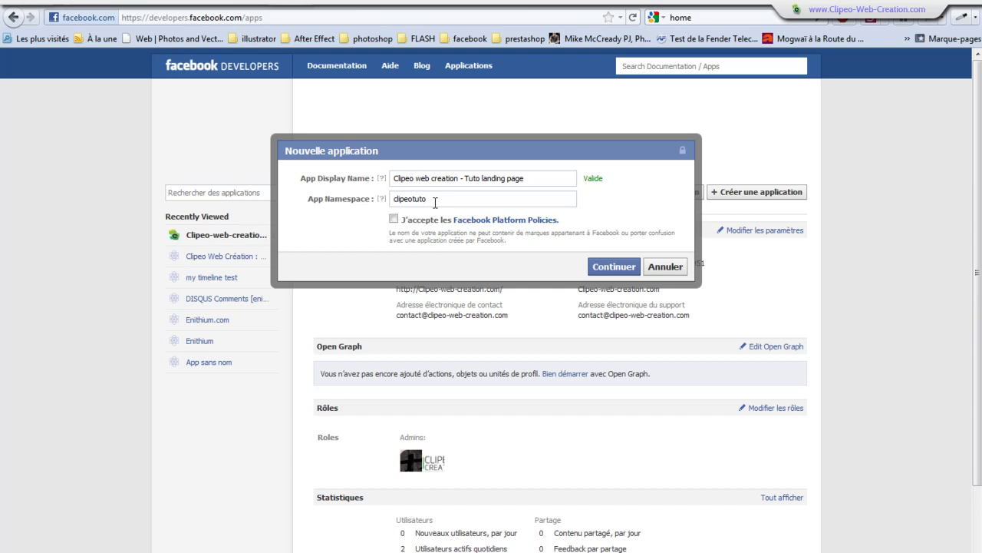
# Step: Accept the Facebook Platform Policies for the new application and submit the captcha words for the security check
pyautogui.click(394, 219)
pyautogui.click(614, 268)
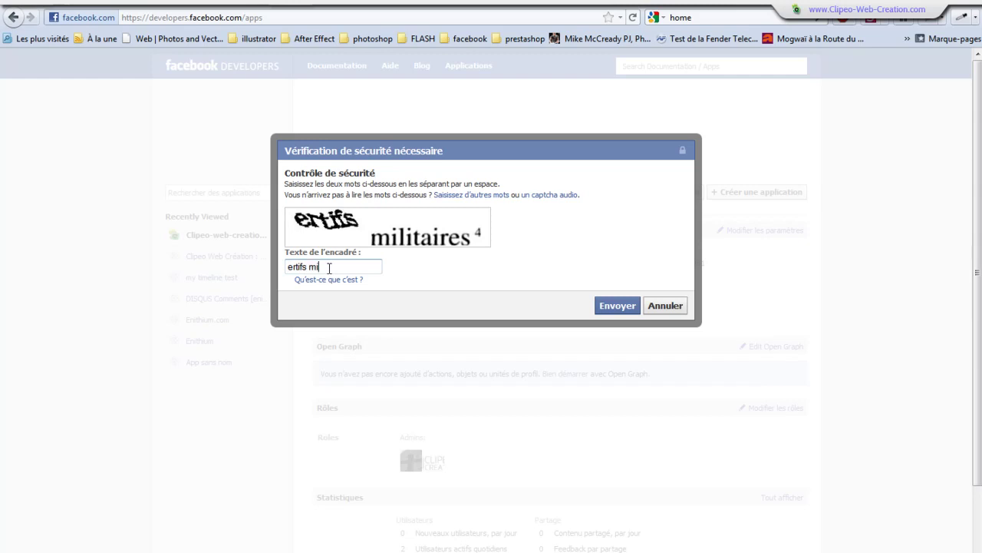
pyautogui.write('taires4')
pyautogui.click(620, 307)
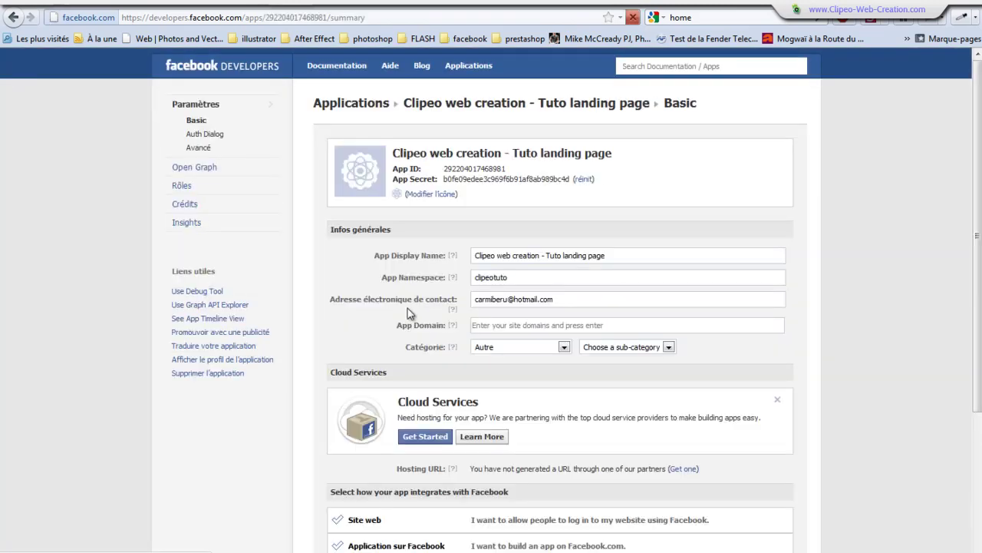
# Step: Upload home-ico.png from the desktop folder as the application's small icon
pyautogui.click(436, 195)
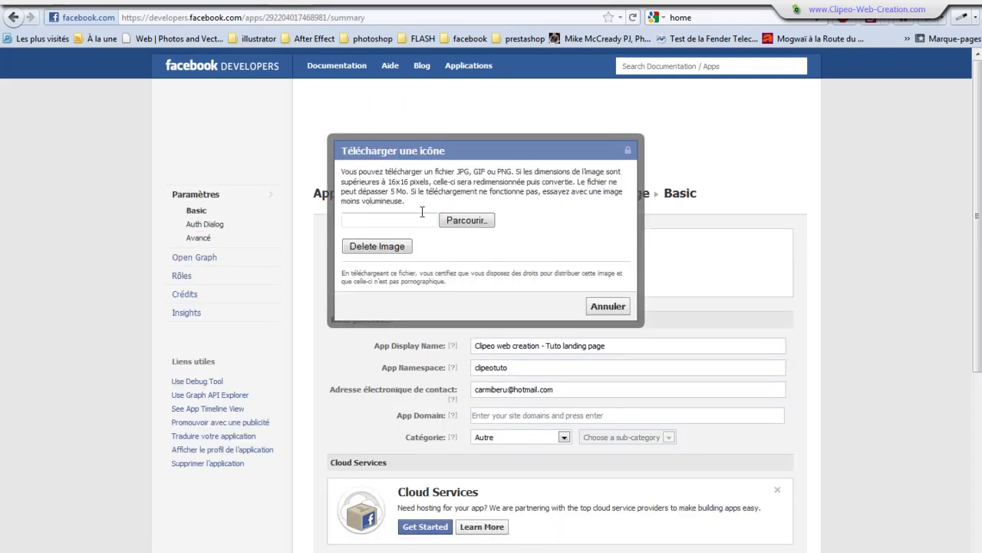
pyautogui.click(465, 221)
pyautogui.doubleClick(290, 198)
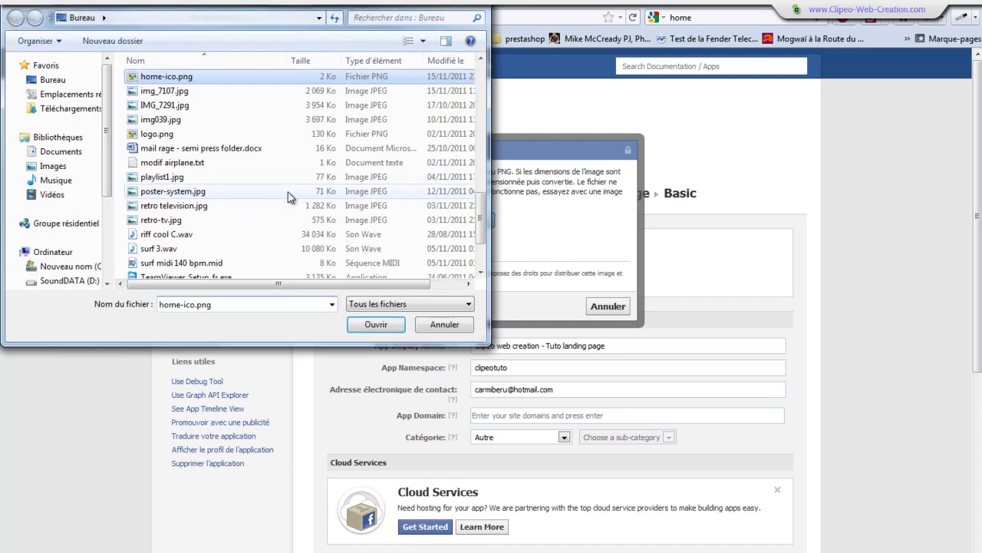
pyautogui.doubleClick(162, 80)
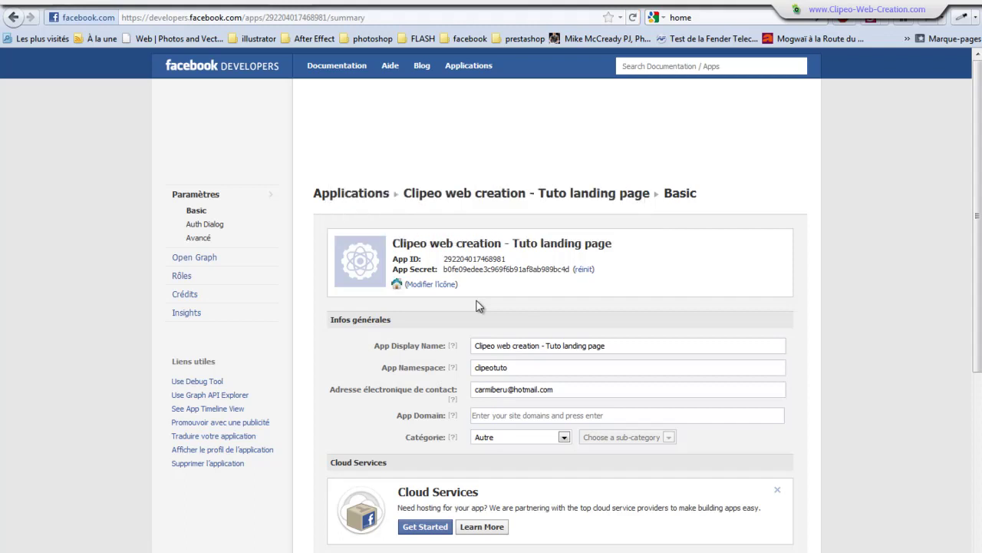
# Step: Upload home-ico.png from the desktop folder as the application's logo
pyautogui.click(371, 247)
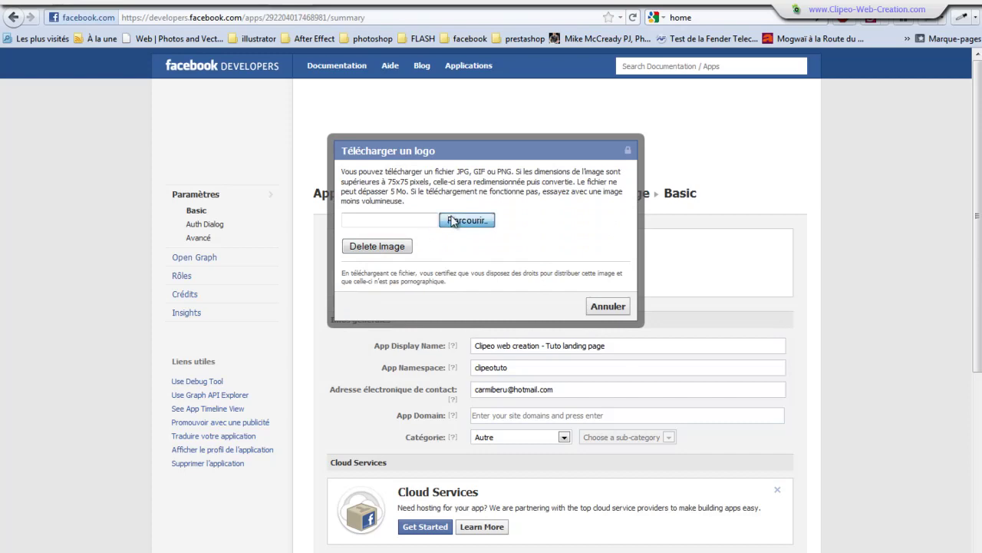
pyautogui.click(453, 221)
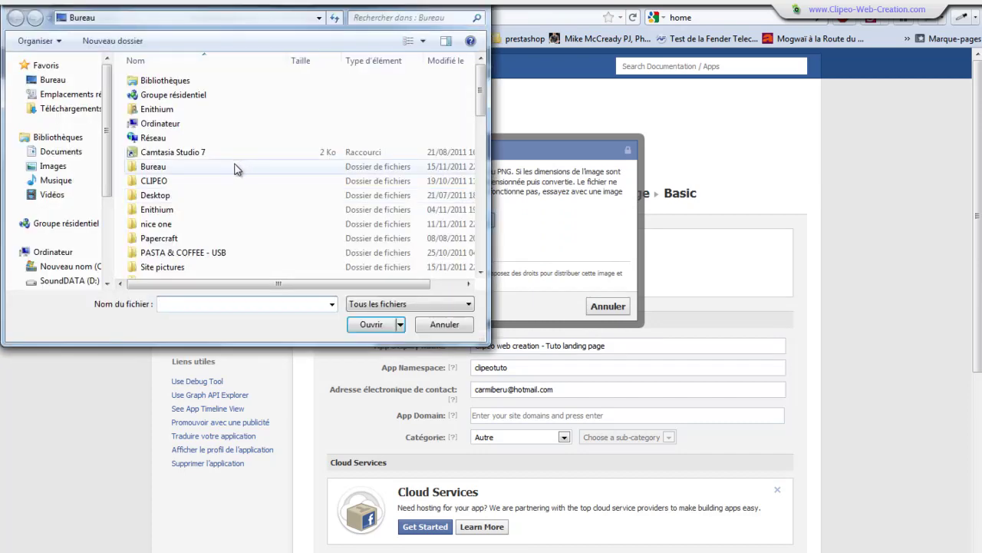
pyautogui.doubleClick(230, 182)
pyautogui.click(190, 135)
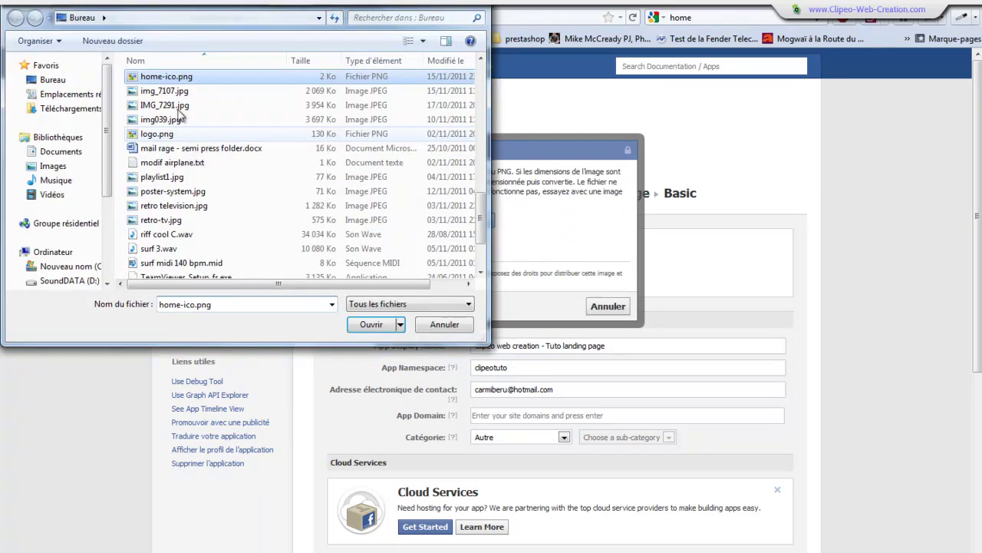
pyautogui.doubleClick(190, 135)
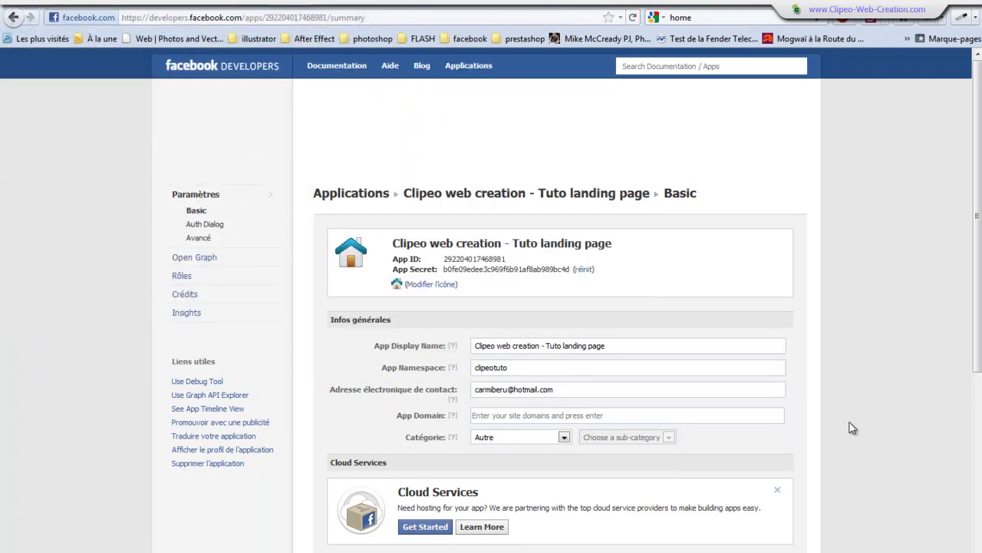
# Step: Enable the page tab integration for the application and name the tab "HOME"
pyautogui.scroll(-6, 851, 427)
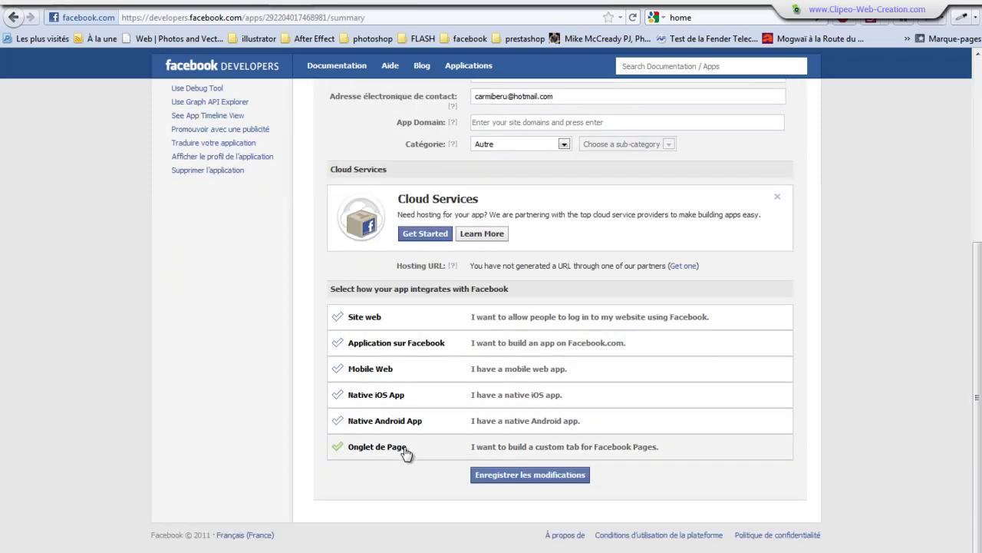
pyautogui.click(404, 448)
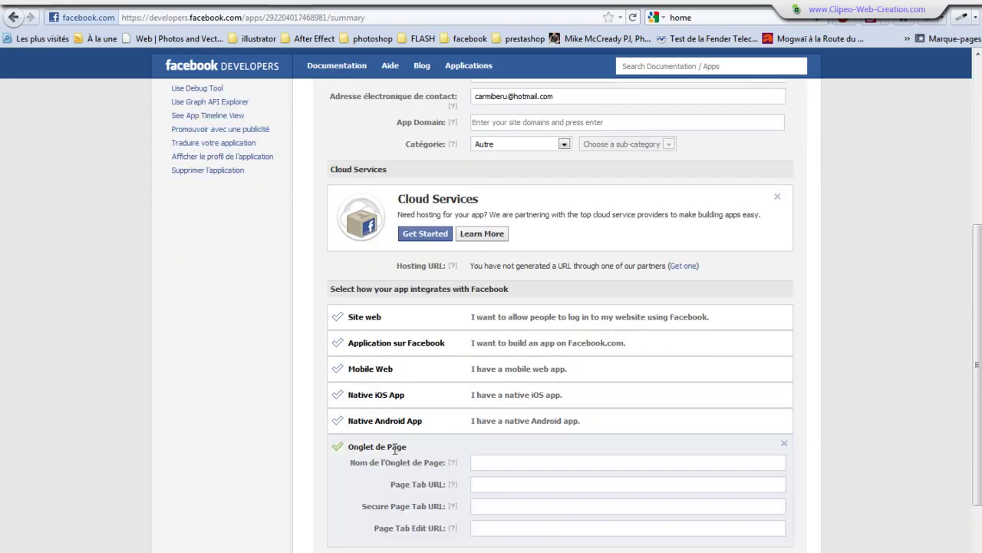
pyautogui.click(541, 463)
pyautogui.write('Ho')
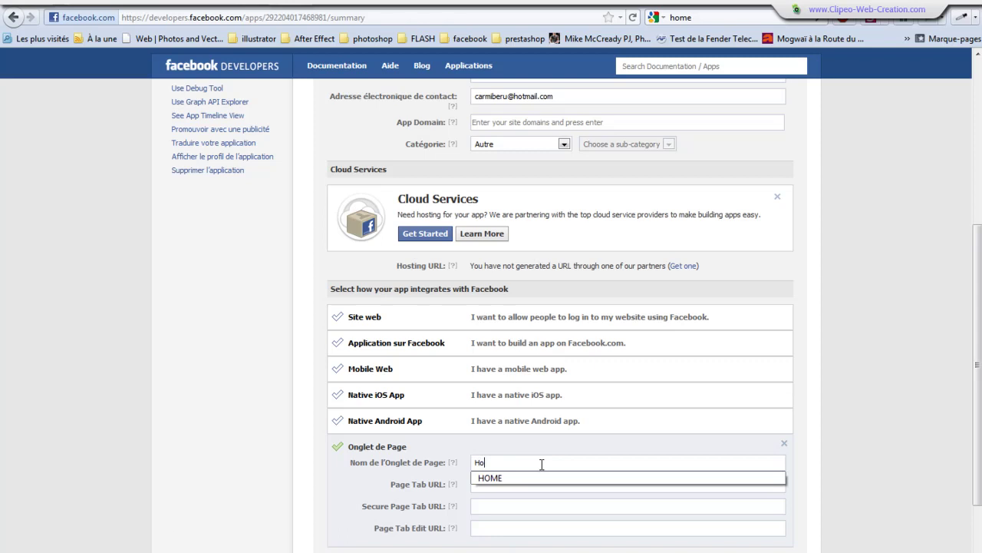
pyautogui.write('OME')
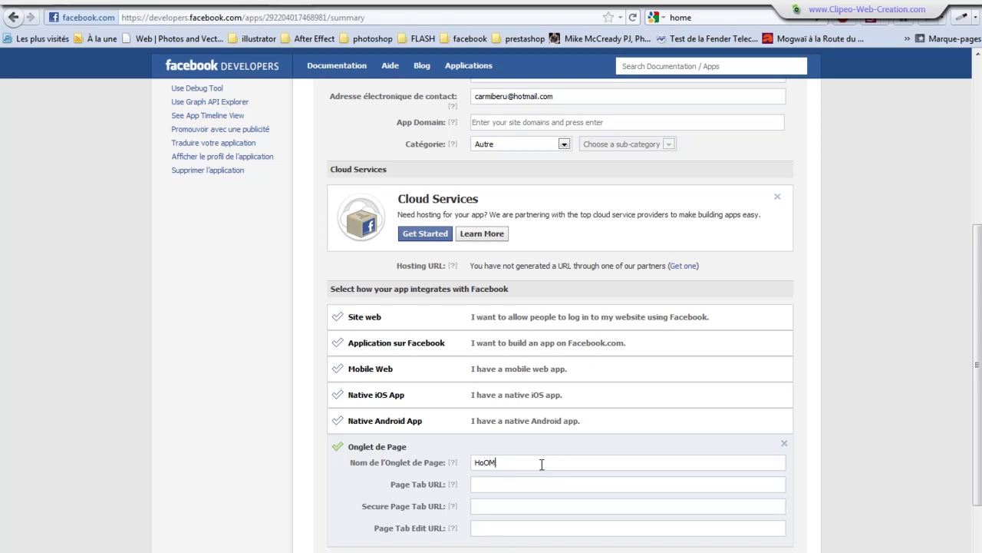
pyautogui.press('BackSpace')
pyautogui.press('BackSpace')
pyautogui.write('OM')
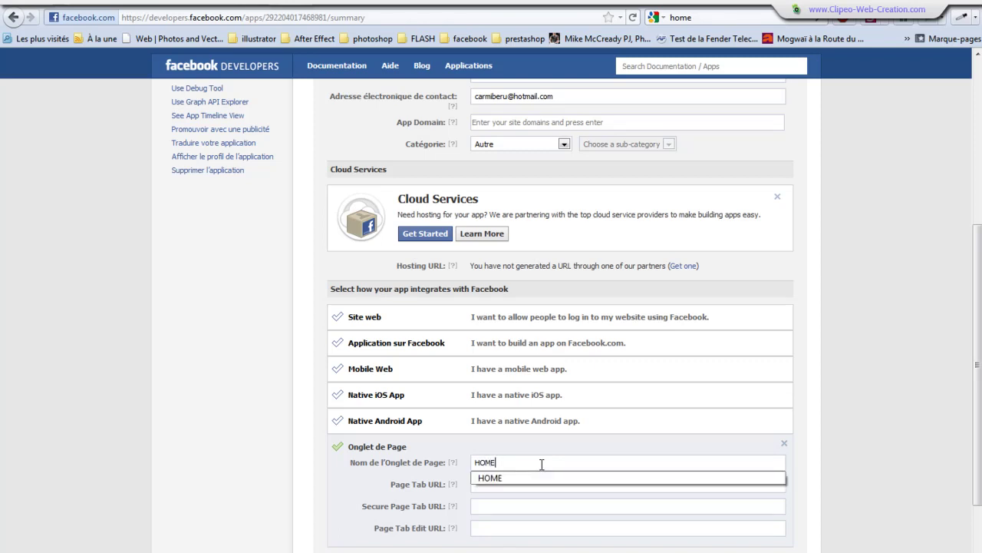
pyautogui.click(737, 466)
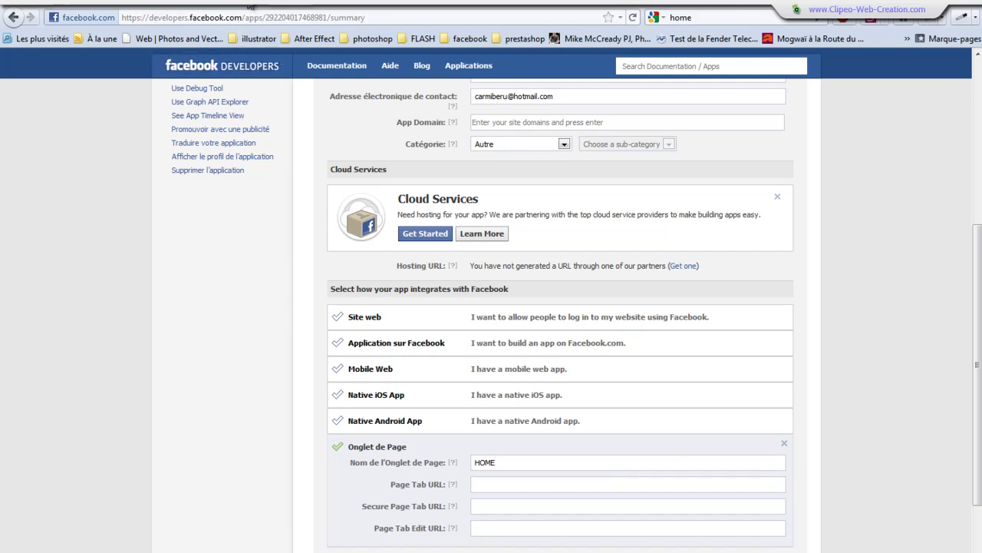
# Step: Open the facebook.com/enithium fan page in a new browser tab and view its Bienvenue section as an example
pyautogui.hotkey('ctrl', 't')
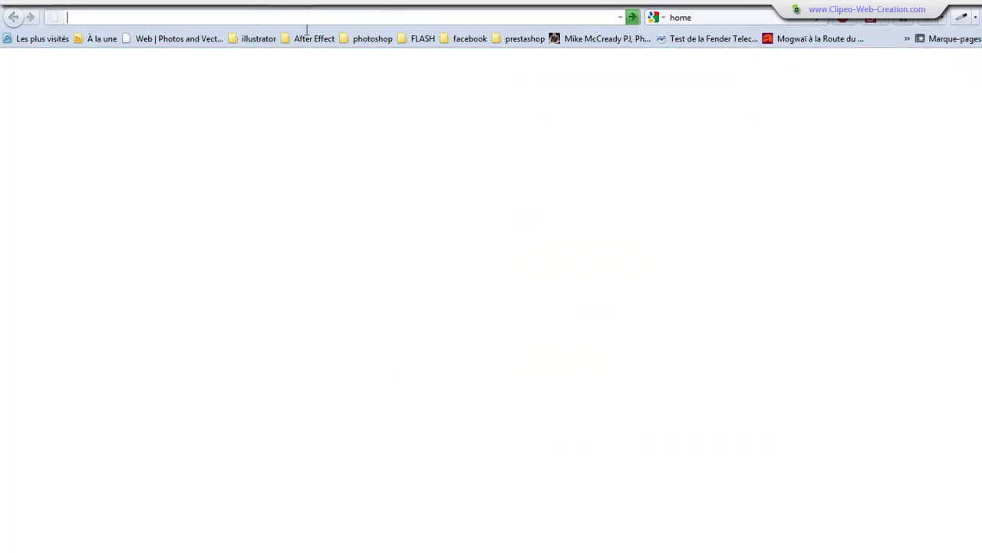
pyautogui.write('fecabook')
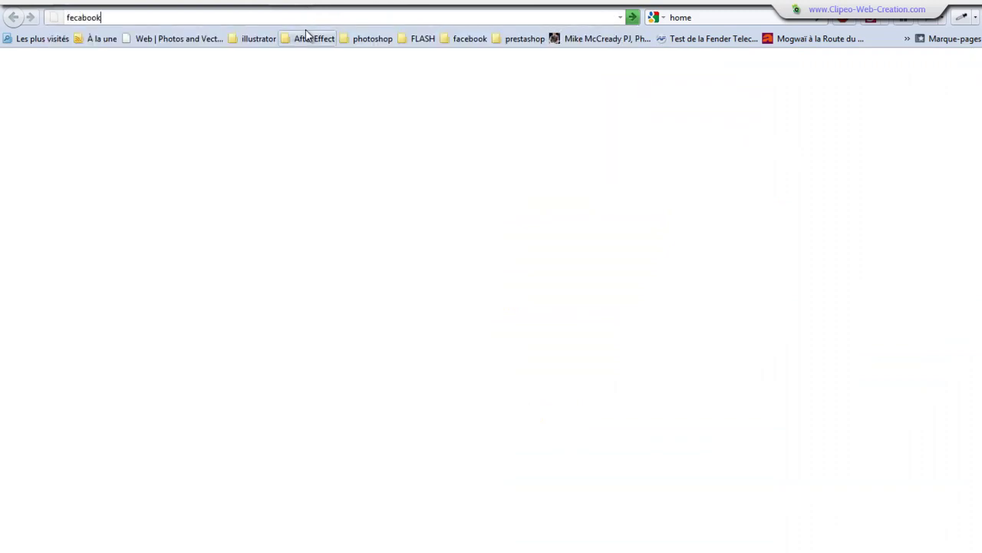
pyautogui.write('.com/enithium')
pyautogui.press('Return')
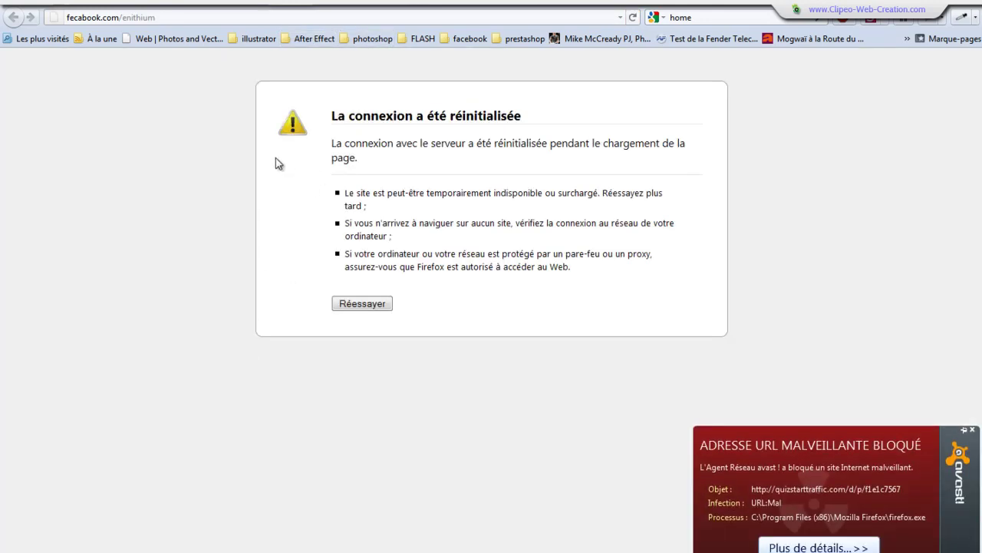
pyautogui.click(83, 17)
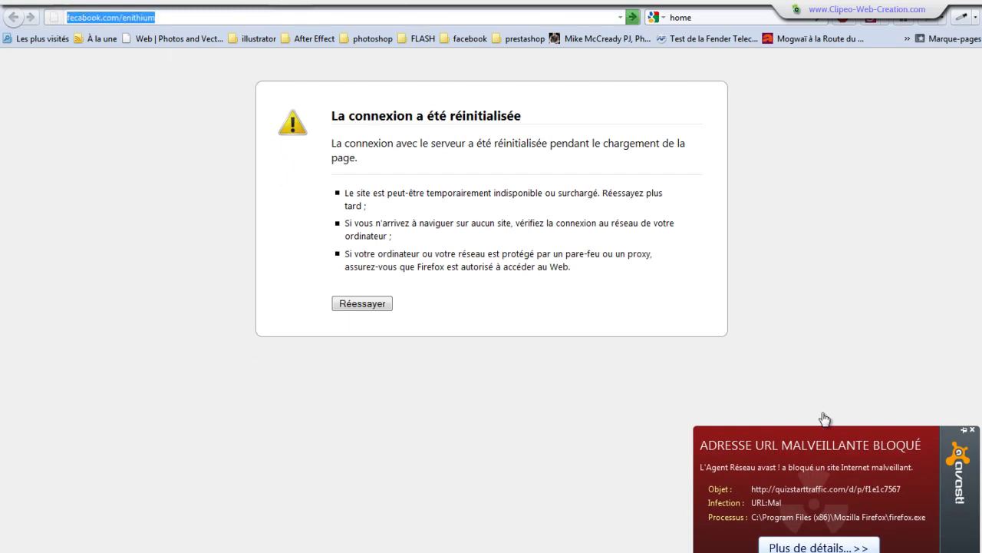
pyautogui.click(972, 430)
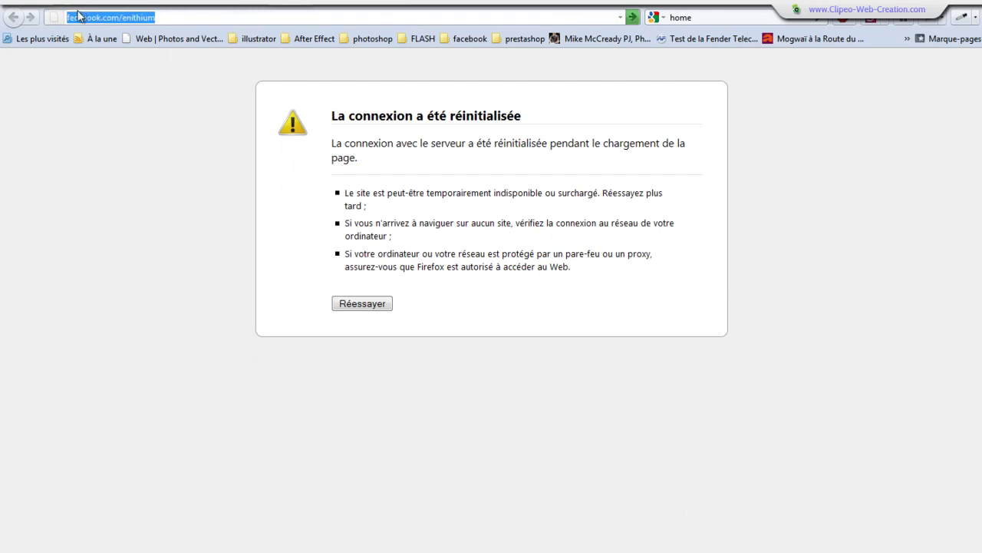
pyautogui.moveTo(82, 17); pyautogui.dragTo(70, 16)
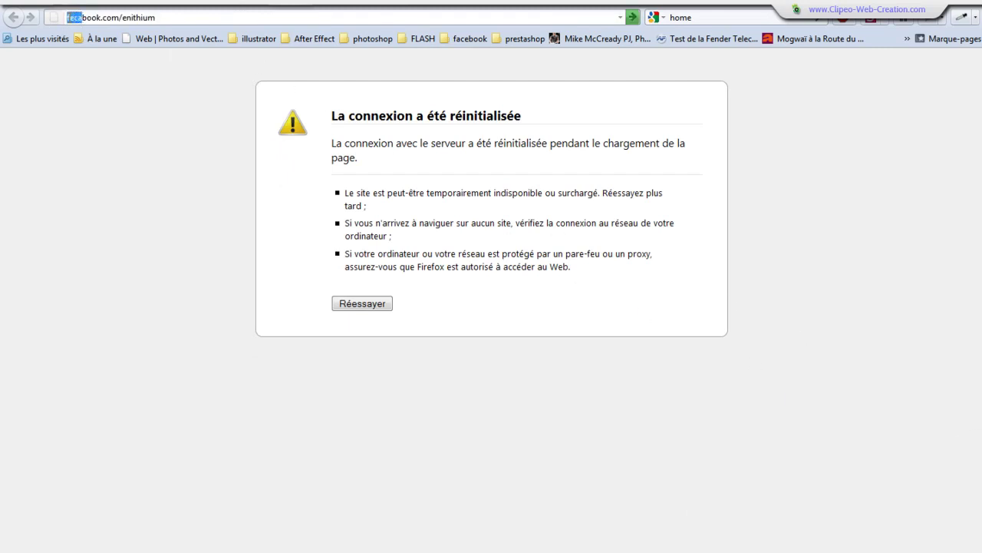
pyautogui.write('ace')
pyautogui.press('Return')
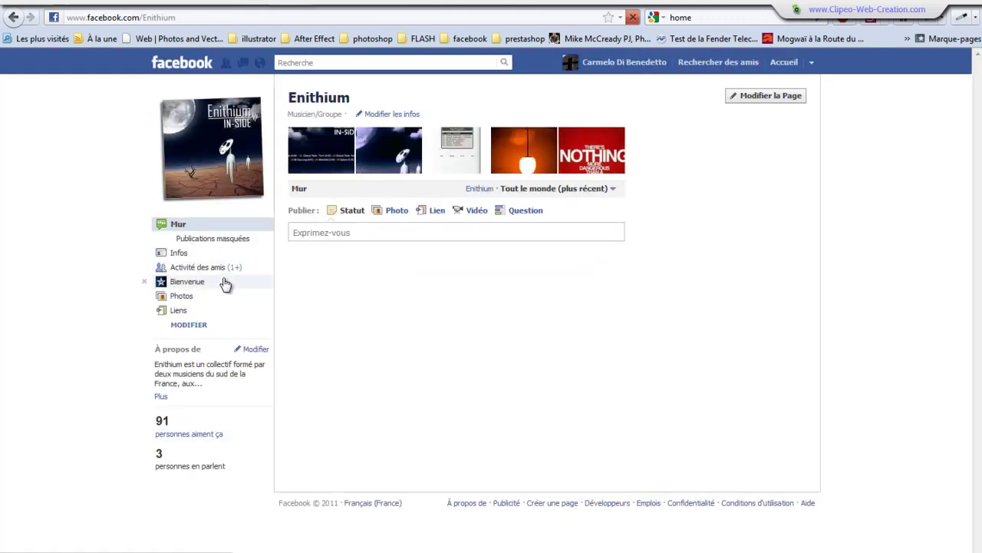
pyautogui.click(188, 282)
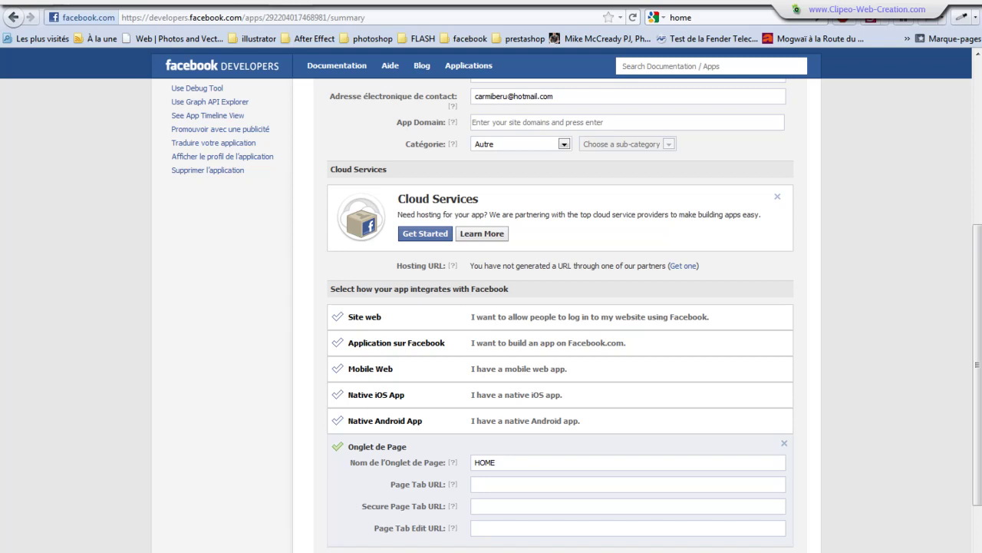
pyautogui.click(497, 485)
pyautogui.write('http://clipeo-web-creation.com/facebook_app/clipeo_0002/index.php')
pyautogui.click(901, 492)
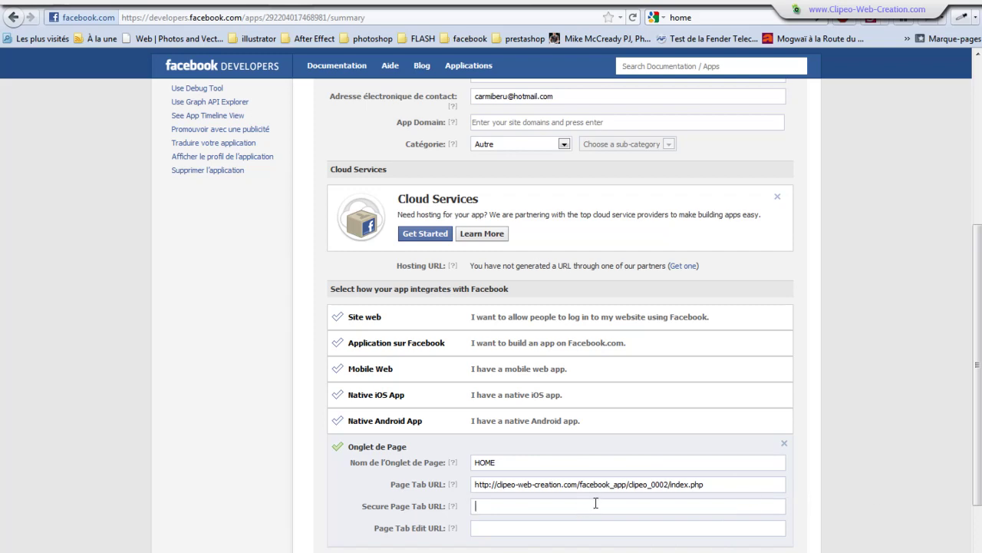
pyautogui.scroll(-2, 800, 460)
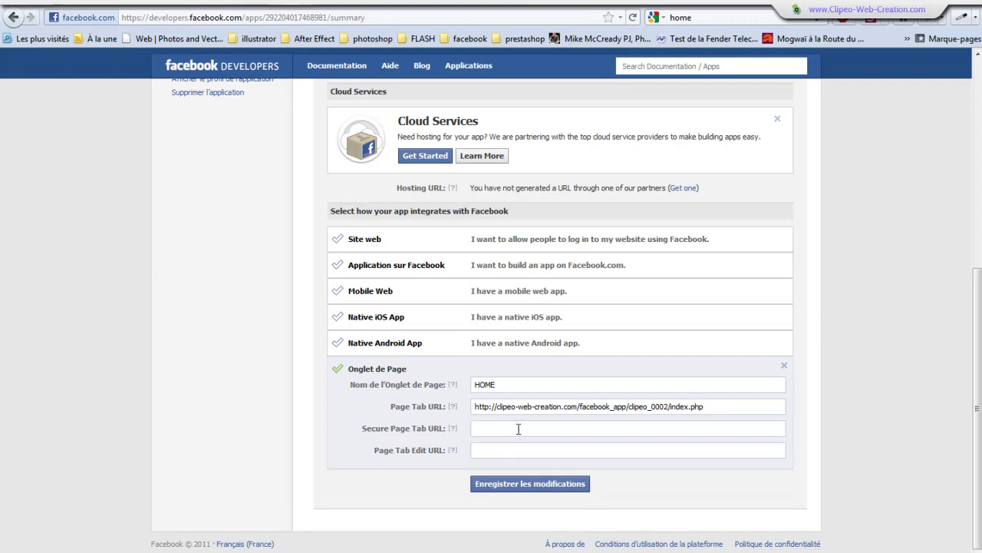
pyautogui.write('http://clipeo-web-creation.com/facebook_app/clipeo_0002/index.php')
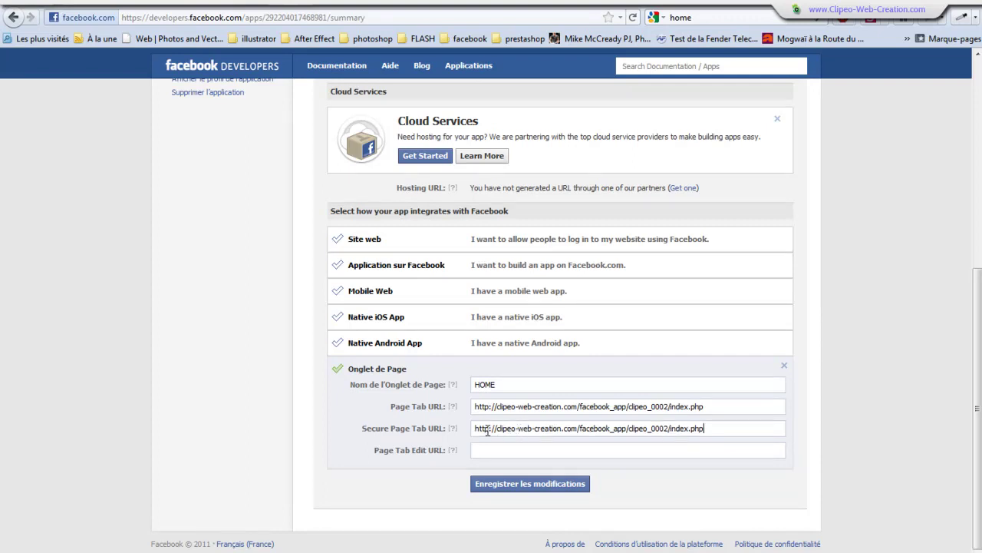
pyautogui.click(487, 430)
pyautogui.write('s')
pyautogui.click(848, 435)
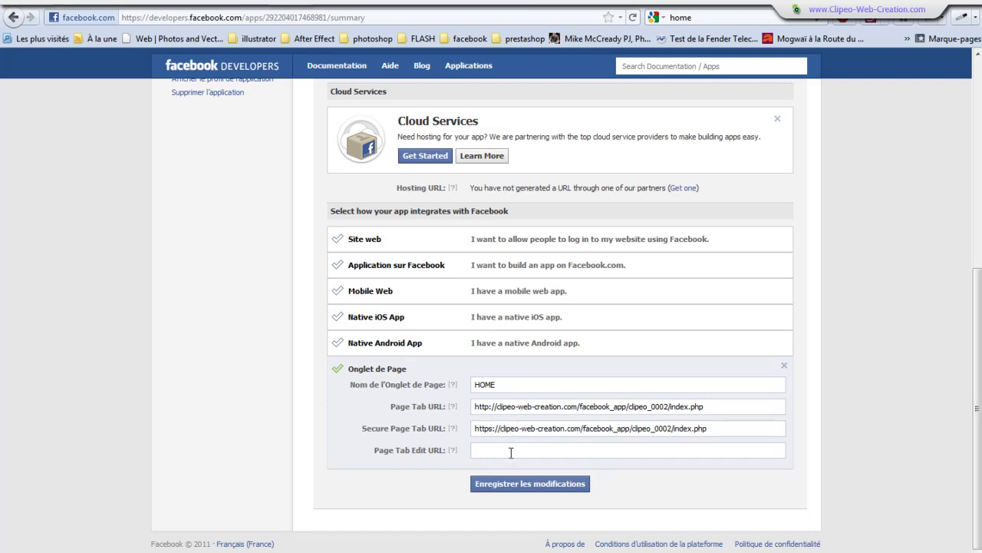
# Step: Save the application's changes and check the stored page tab settings
pyautogui.click(528, 491)
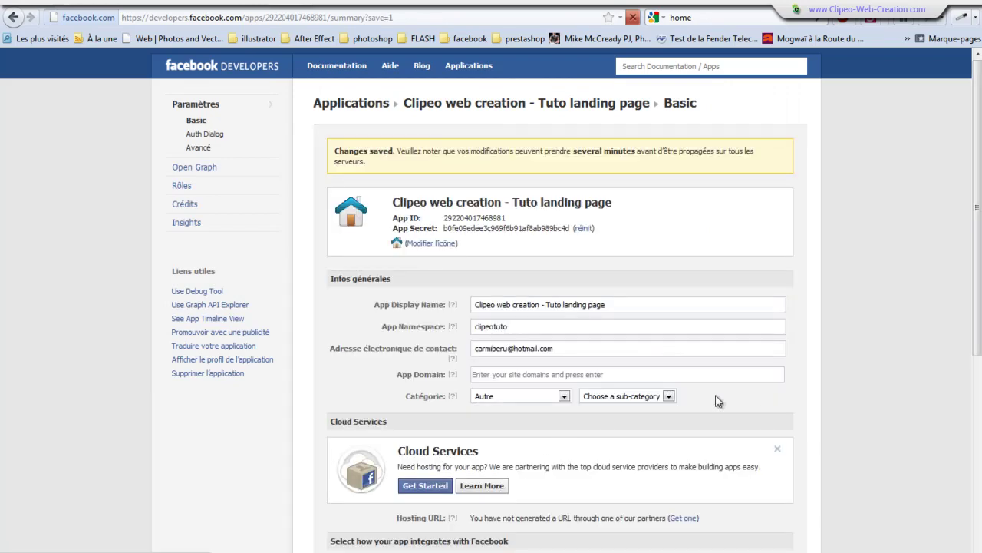
pyautogui.scroll(-3, 671, 376)
pyautogui.scroll(-3, 672, 376)
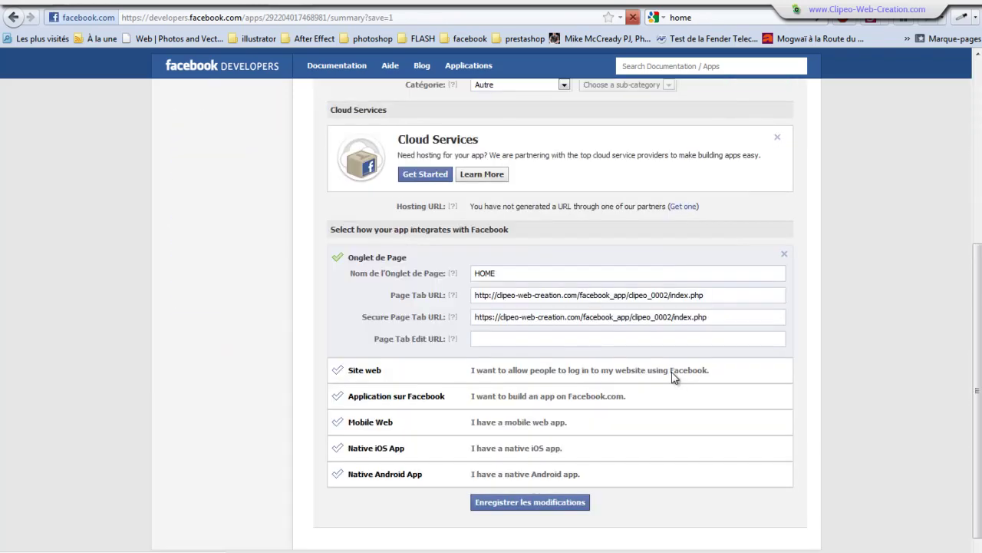
pyautogui.scroll(6, 672, 376)
pyautogui.scroll(2, 671, 376)
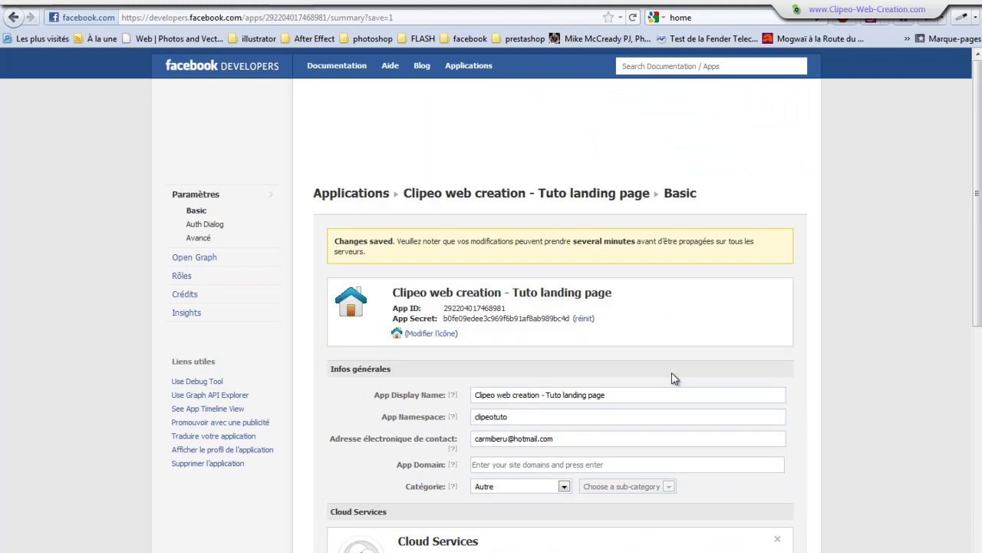
# Step: Open the application's profile page in a new browser tab and switch to it
pyautogui.rightClick(219, 452)
pyautogui.click(217, 490)
pyautogui.rightClick(253, 453)
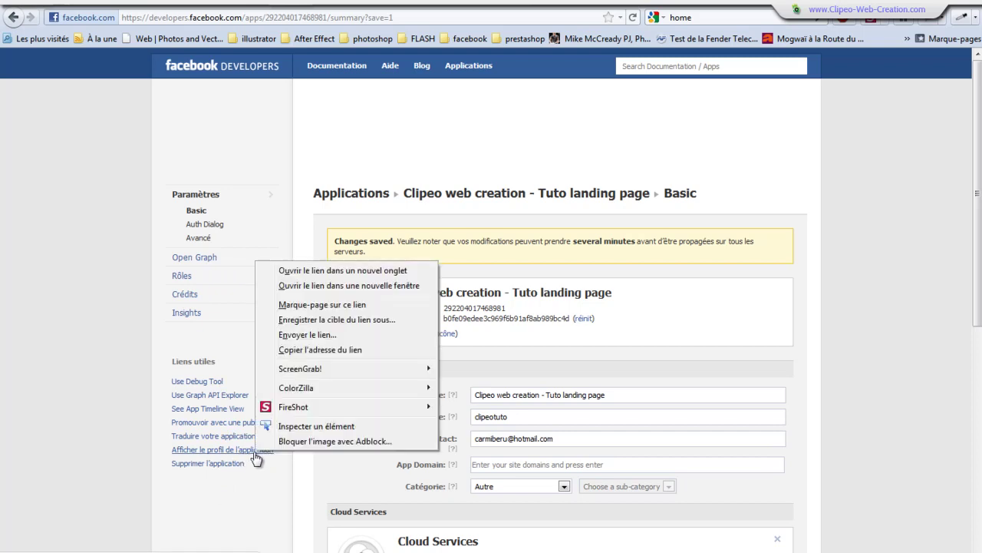
pyautogui.click(307, 274)
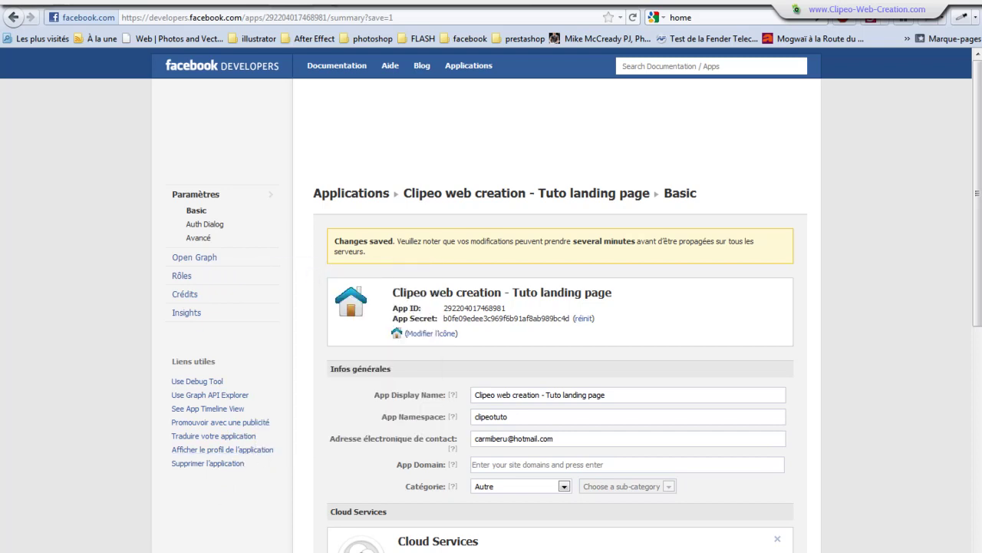
pyautogui.click(326, 10)
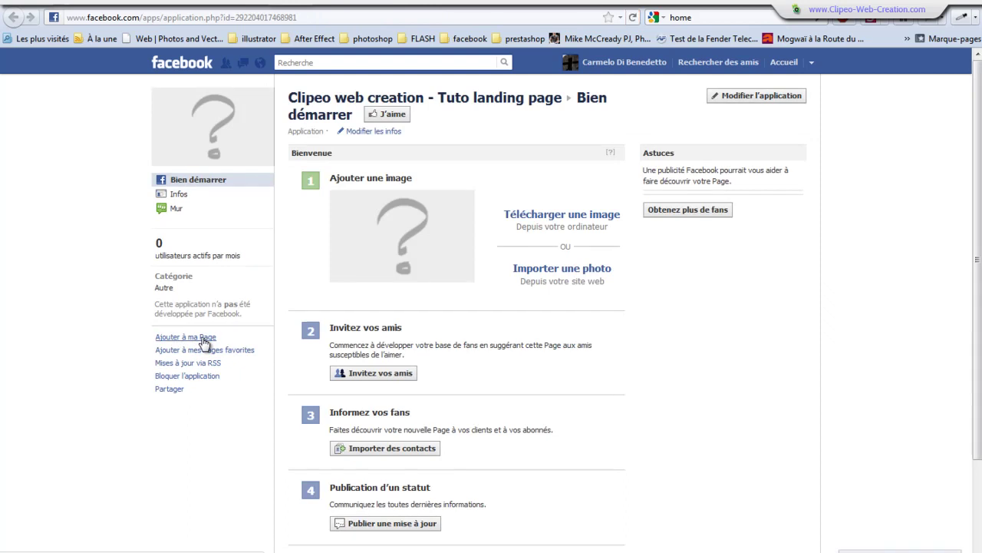
# Step: Add the application to the Clipeo Web Création page and close the page selection dialog
pyautogui.click(204, 342)
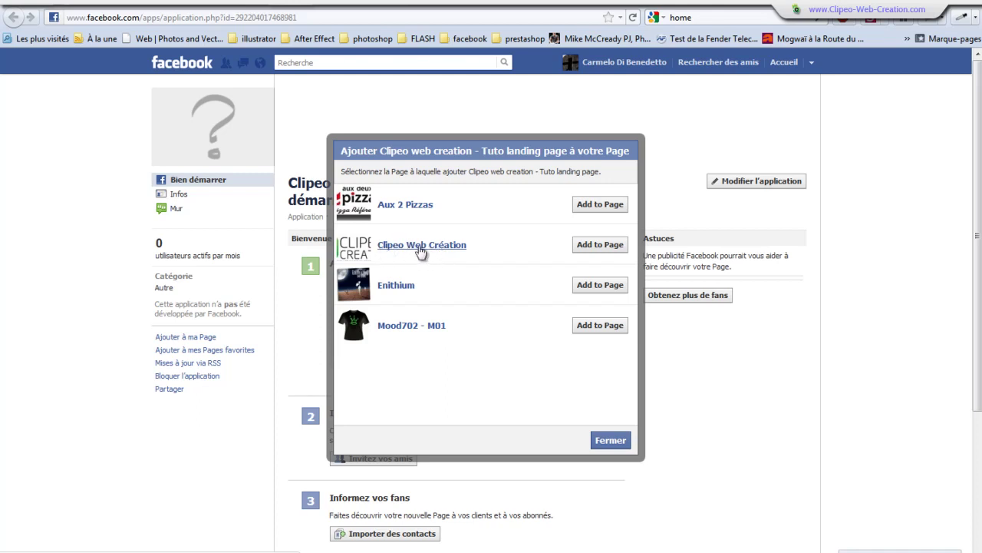
pyautogui.click(600, 248)
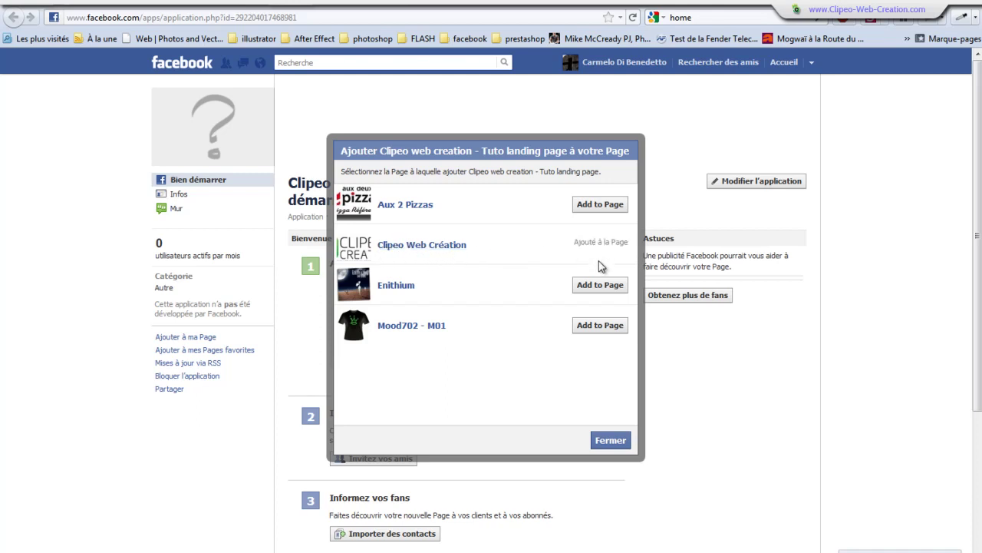
pyautogui.click(614, 440)
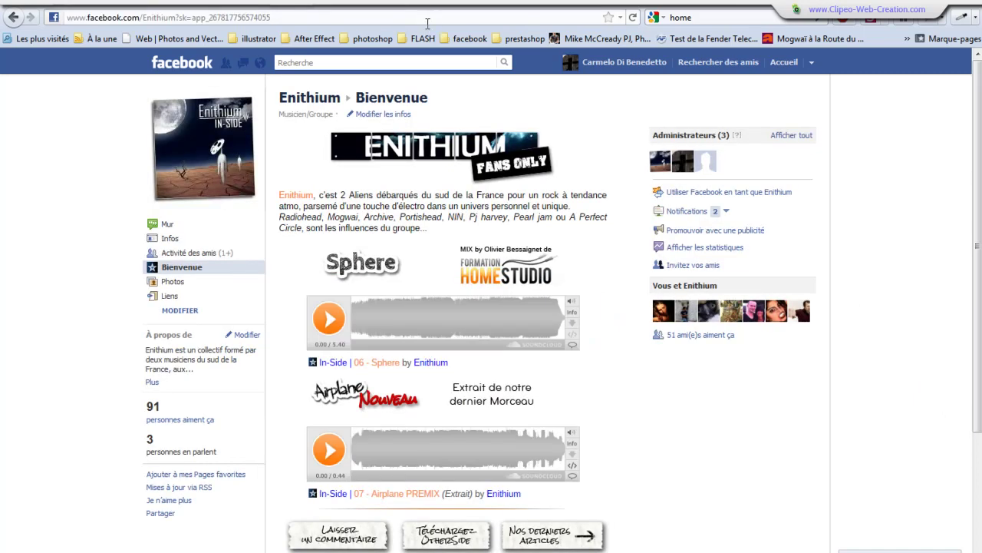
# Step: Load the Clipeo Web Création fan page from its copied address in the tab showing the Enithium page
pyautogui.click(427, 17)
pyautogui.hotkey('ctrl', 'v')
pyautogui.press('Return')
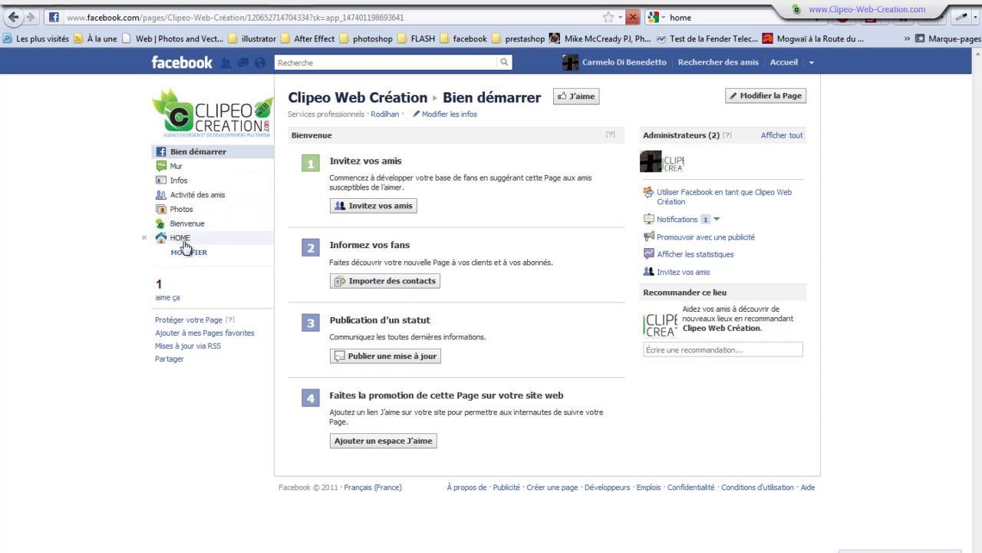
# Step: View the landing page in the fan page's HOME tab and return to the Bien démarrer section
pyautogui.click(175, 244)
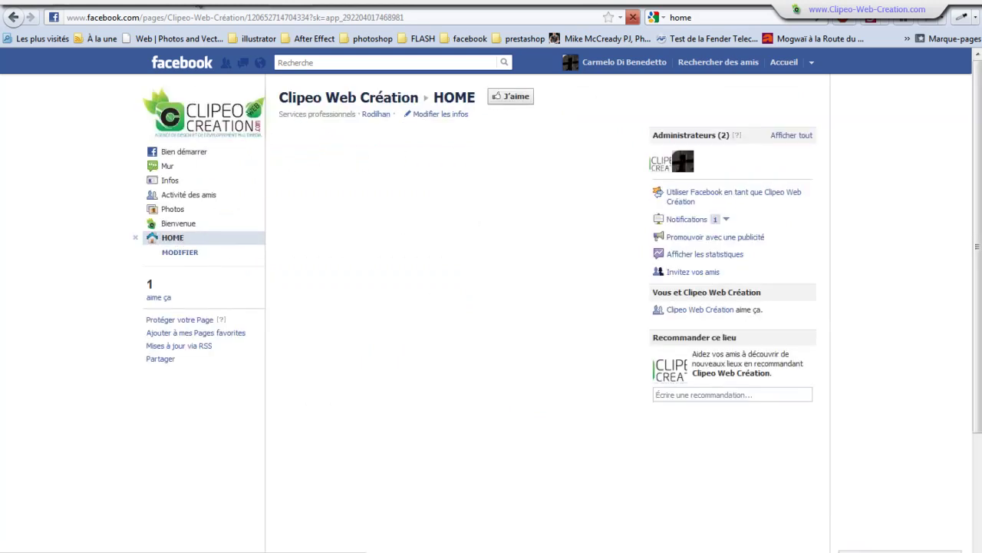
pyautogui.click(179, 252)
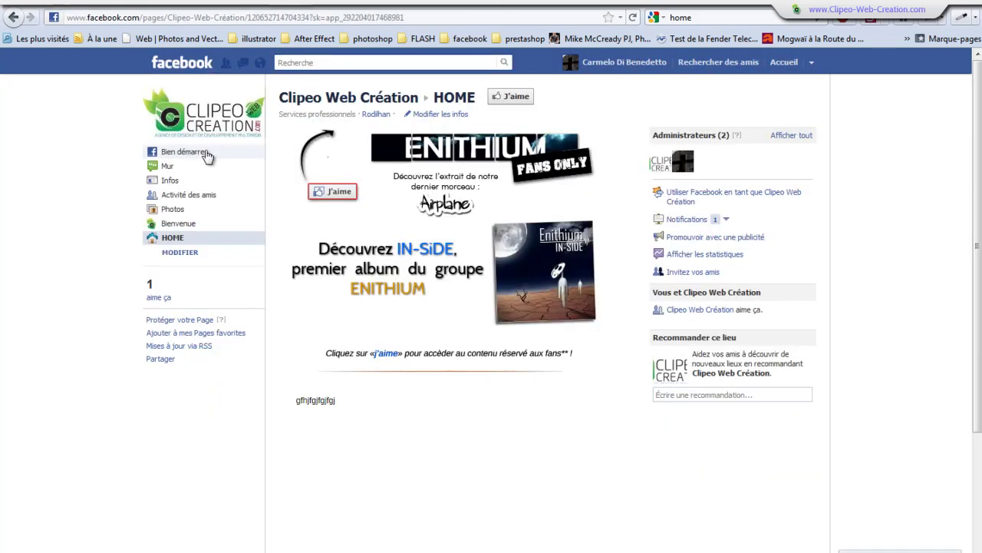
pyautogui.click(207, 153)
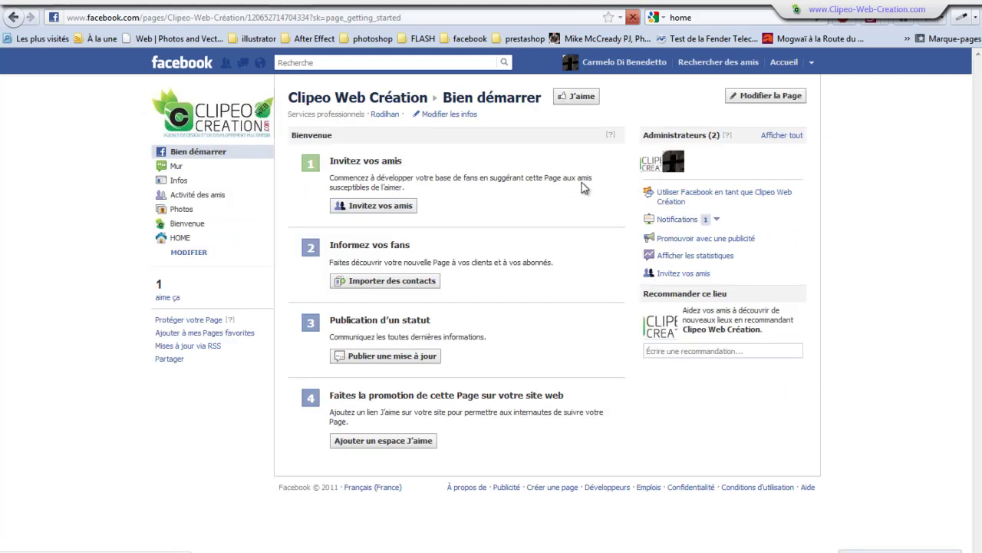
# Step: Open the editing settings of the Clipeo Web Création page and display its added applications
pyautogui.click(774, 98)
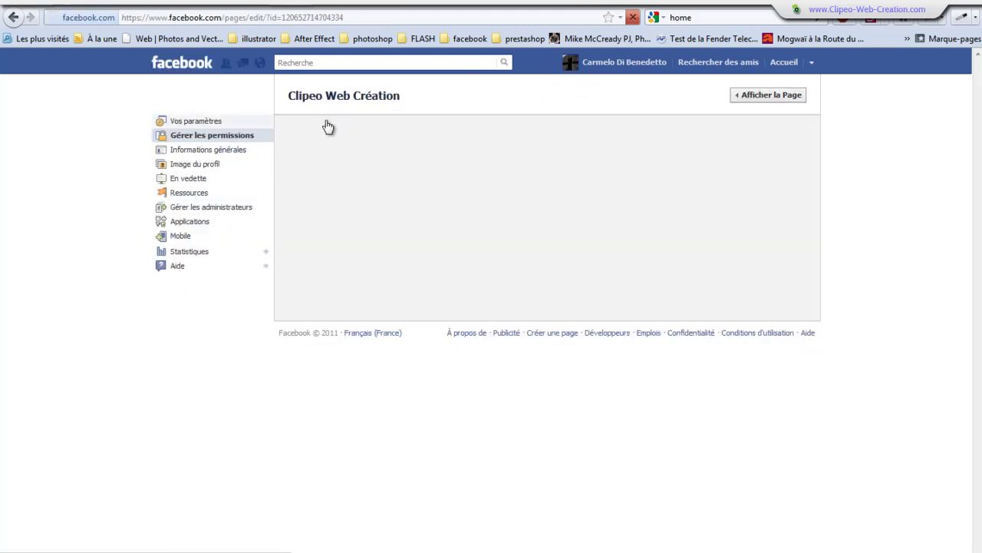
pyautogui.click(781, 96)
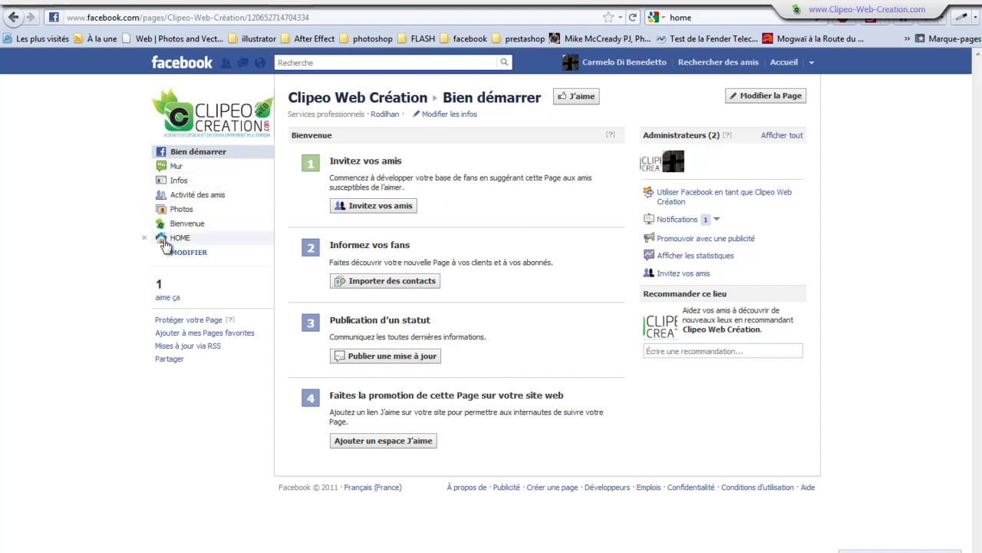
pyautogui.click(770, 100)
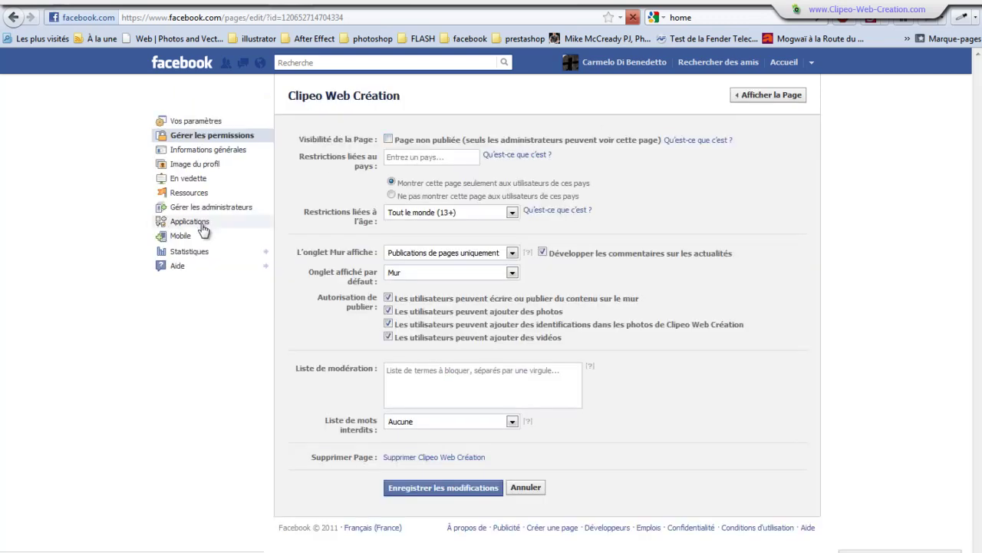
pyautogui.click(201, 224)
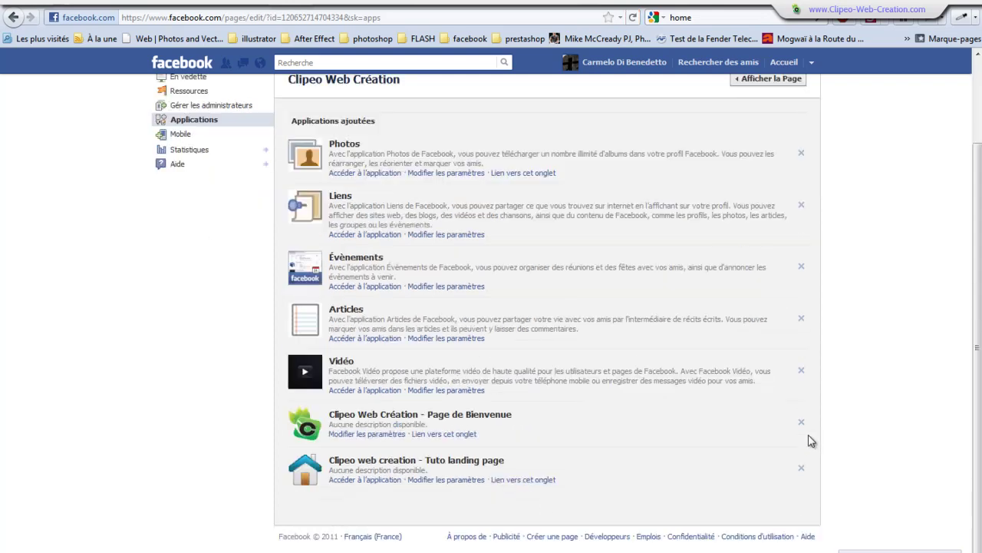
# Step: Set the custom tab name of the "Clipeo web creation - Tuto landing page" application to MAISON, save it and close the settings dialog
pyautogui.click(427, 480)
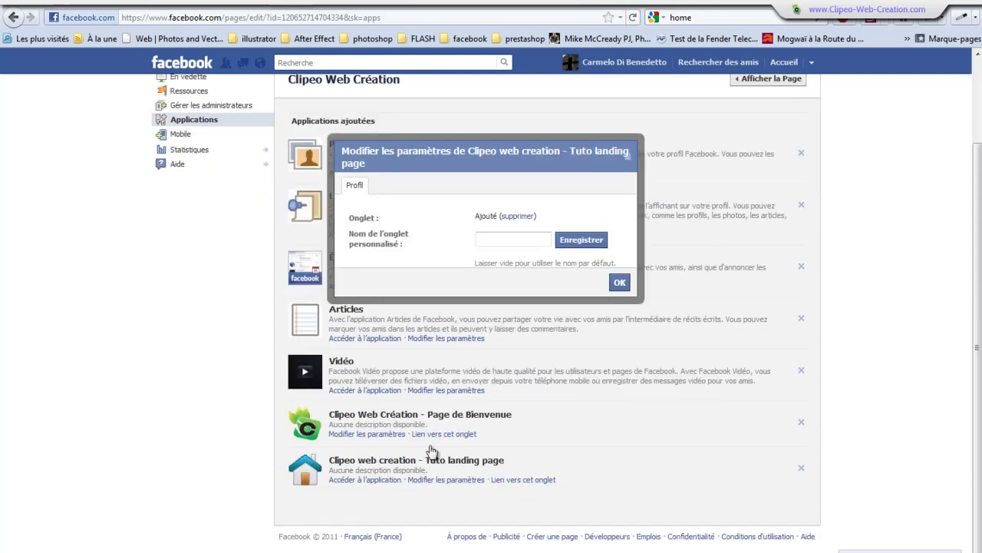
pyautogui.click(505, 239)
pyautogui.click(584, 243)
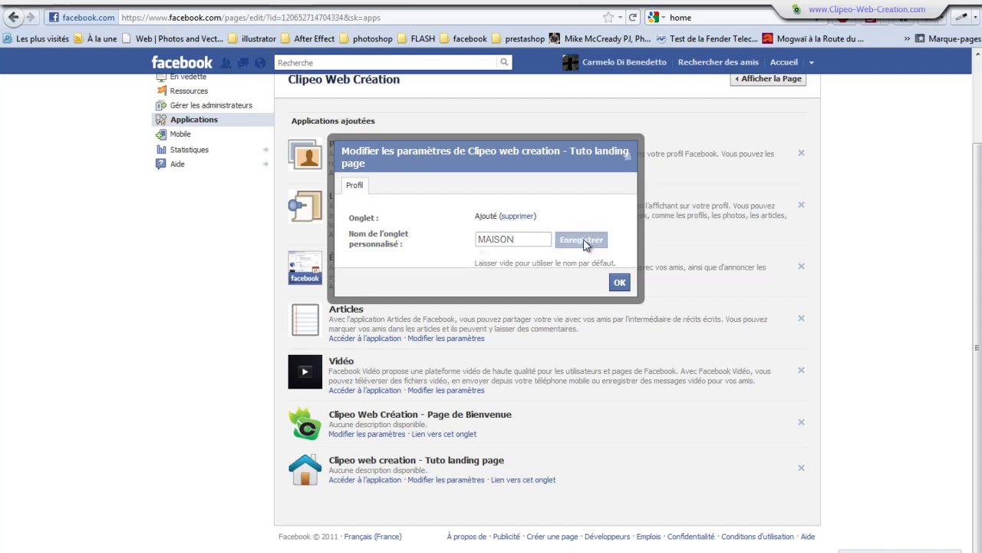
pyautogui.click(619, 284)
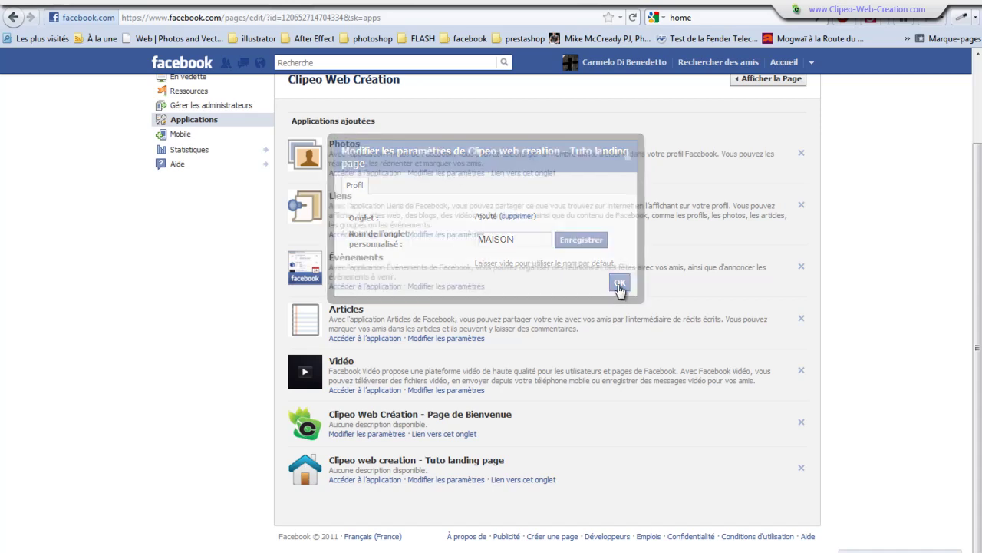
# Step: Return to the fan page and examine the landing page content in the MAISON tab
pyautogui.scroll(3, 222, 373)
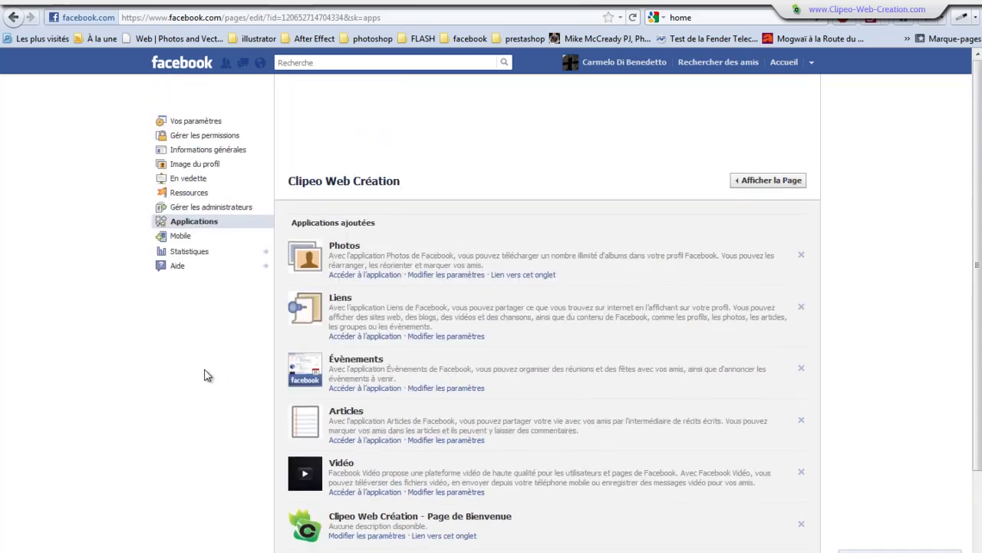
pyautogui.click(735, 181)
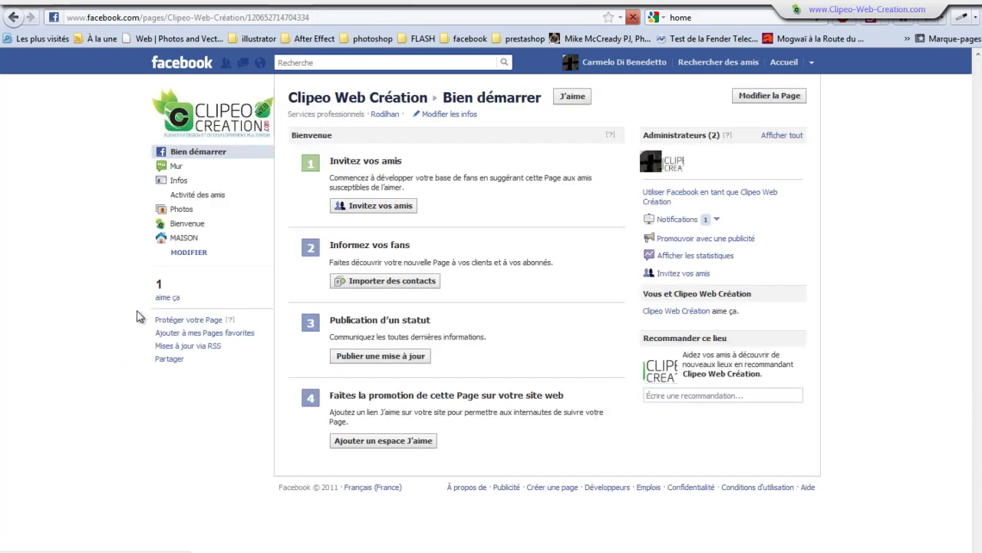
pyautogui.moveTo(185, 238)
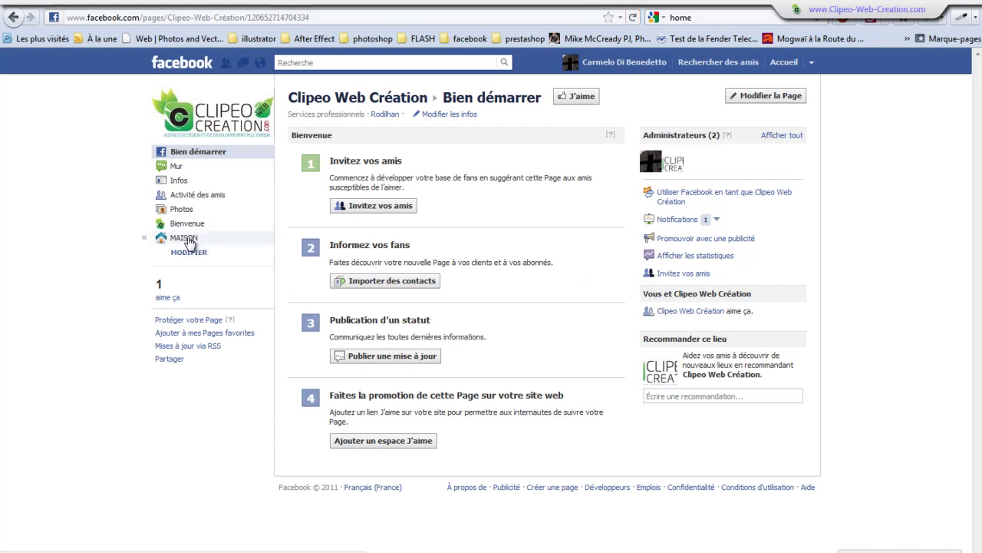
pyautogui.click(187, 240)
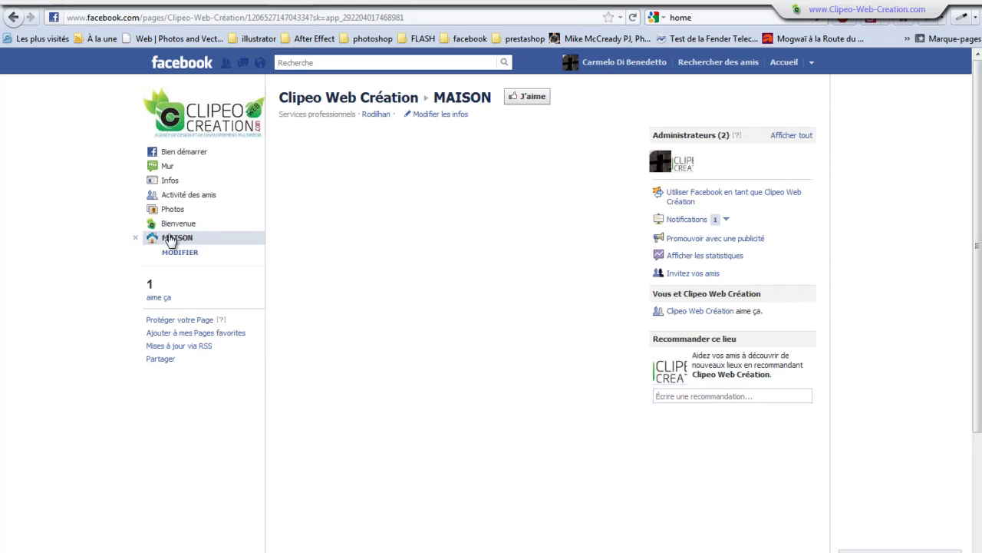
pyautogui.click(184, 244)
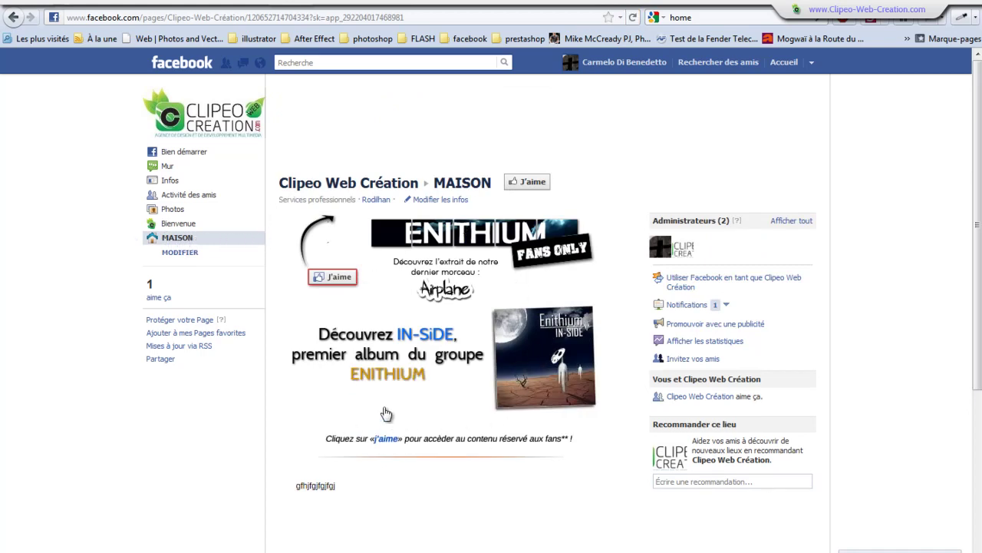
pyautogui.scroll(-3, 439, 382)
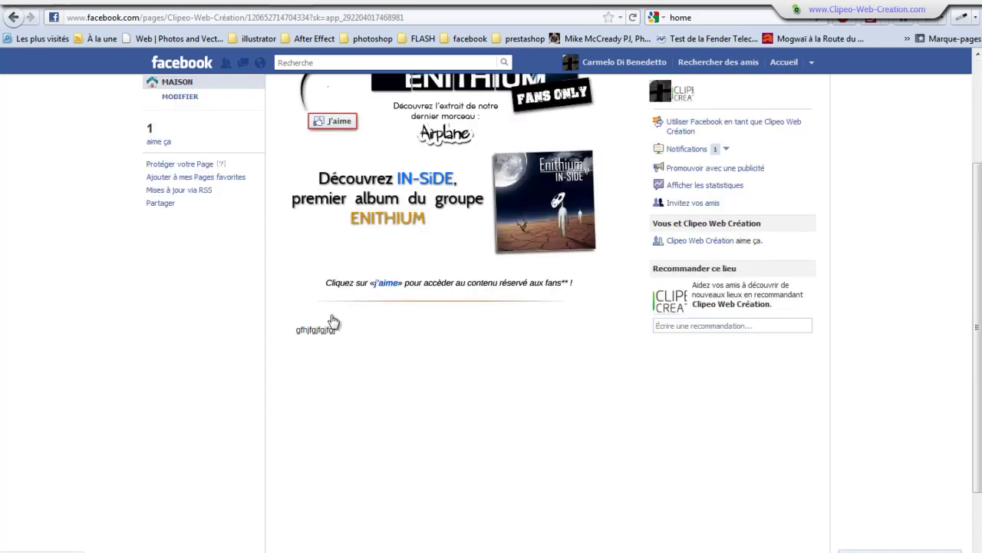
pyautogui.scroll(1, 434, 317)
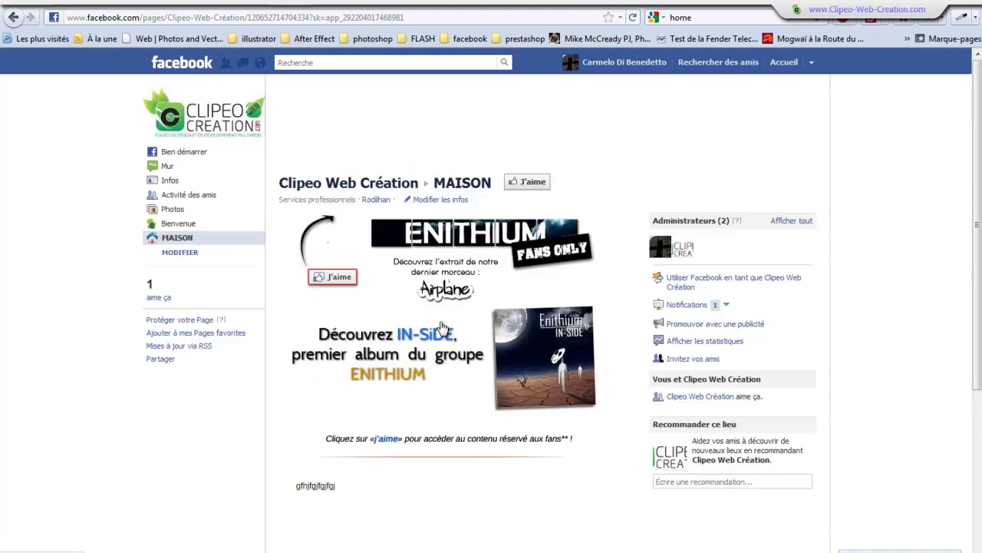
pyautogui.scroll(2, 455, 328)
pyautogui.click(170, 241)
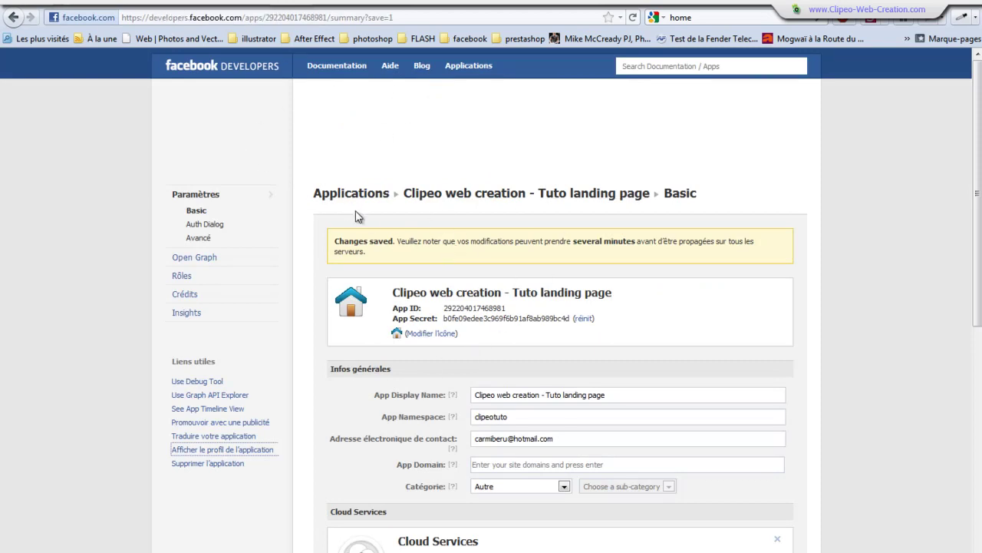
# Step: Open the "Clipeo web creation - Tuto landing page" application from the Facebook Developers applications list for editing
pyautogui.scroll(-1, 360, 238)
pyautogui.scroll(1, 366, 243)
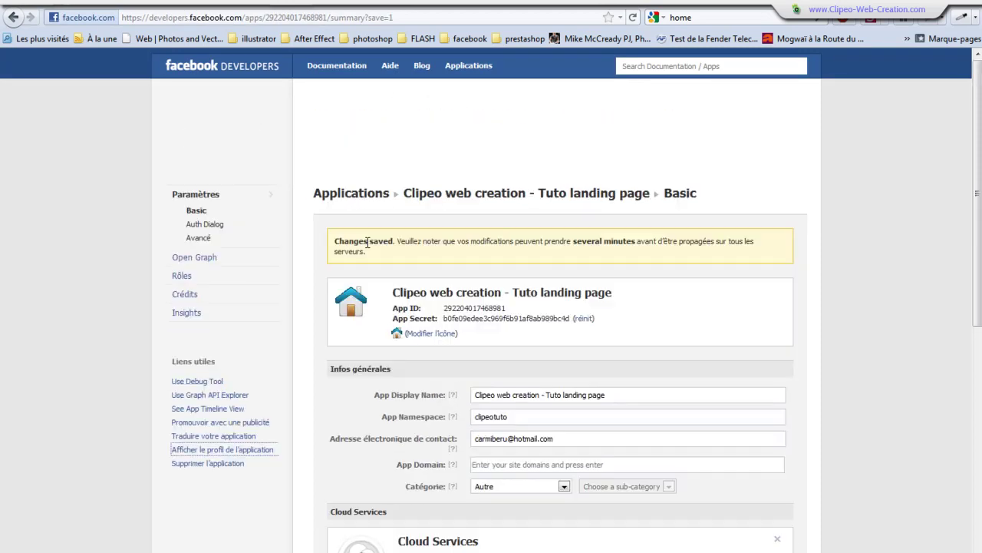
pyautogui.click(484, 67)
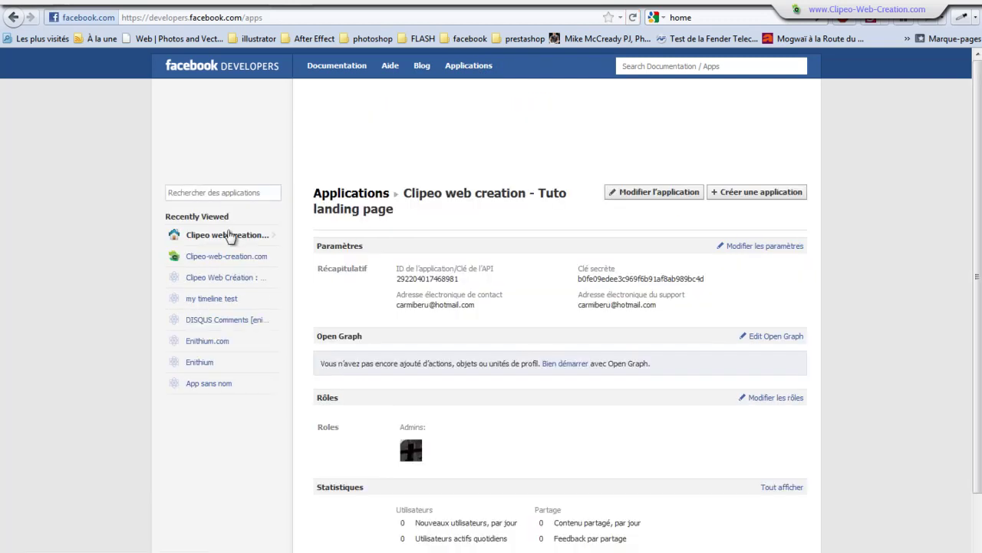
pyautogui.click(228, 235)
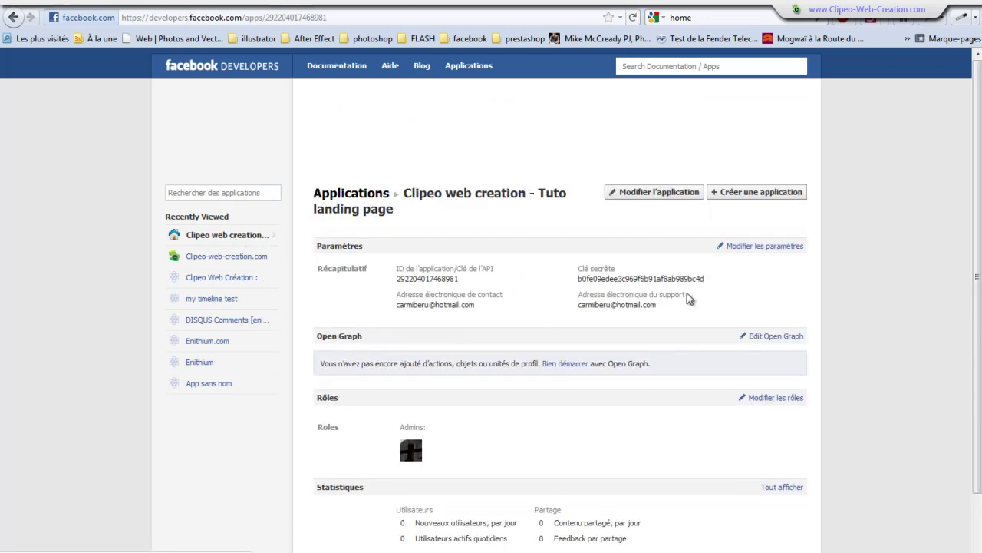
pyautogui.click(659, 197)
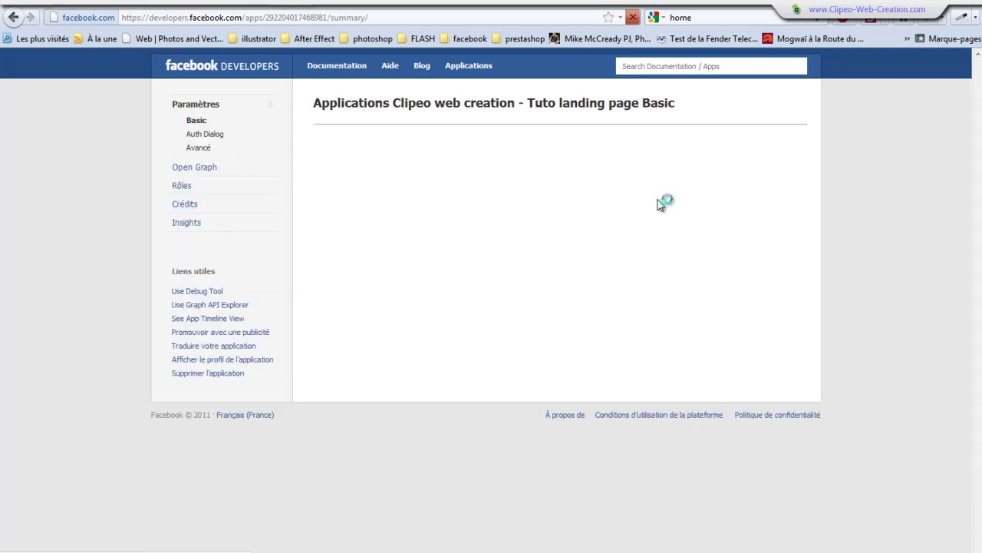
# Step: Review the application's Onglet de Page settings, highlighting the end of the Page Tab URL, and go back to its general information
pyautogui.scroll(-6, 559, 325)
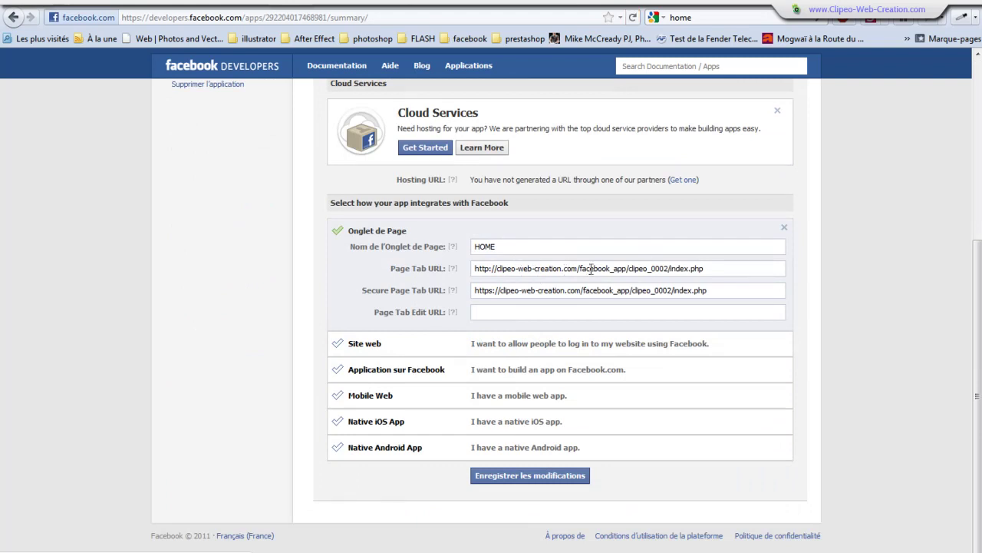
pyautogui.scroll(2, 657, 267)
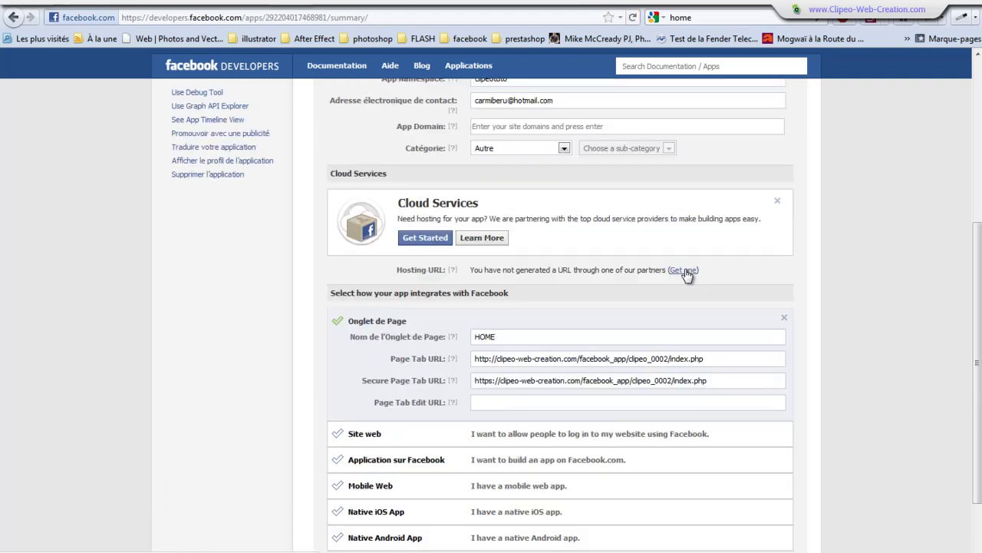
pyautogui.moveTo(716, 363); pyautogui.dragTo(618, 354)
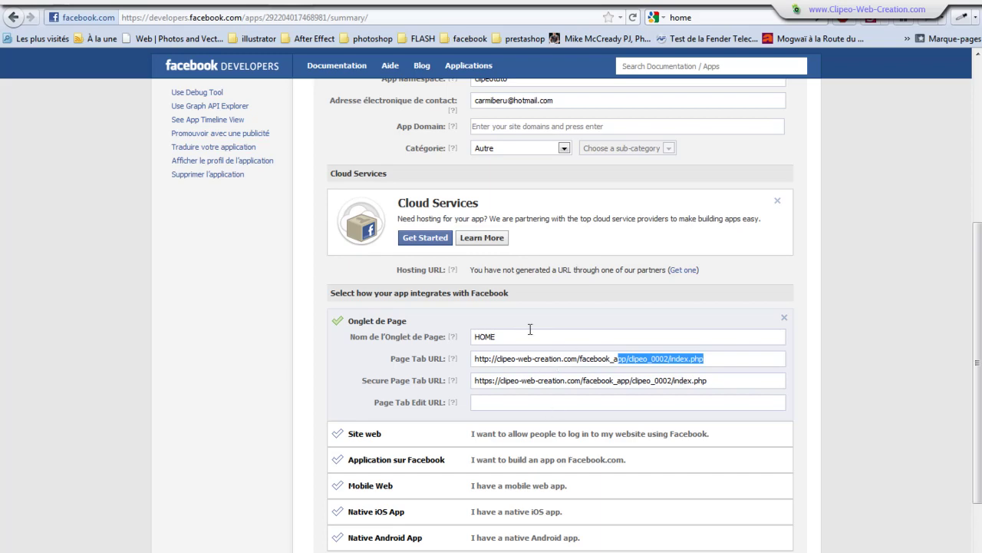
pyautogui.scroll(7, 517, 363)
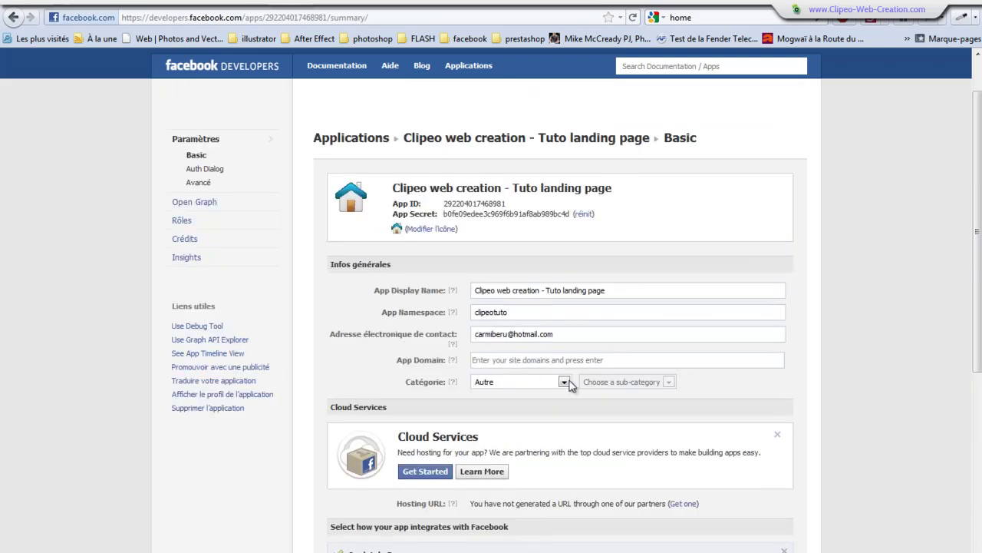